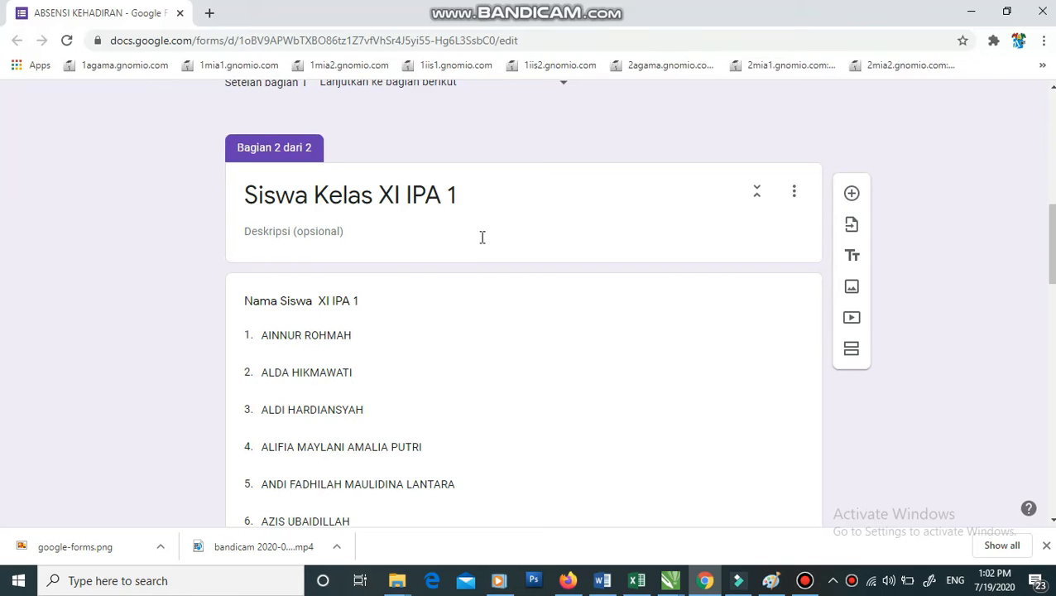
- Duplicate the Siswa Kelas XI IPA 1 section as a new third section
left_click(794, 191)
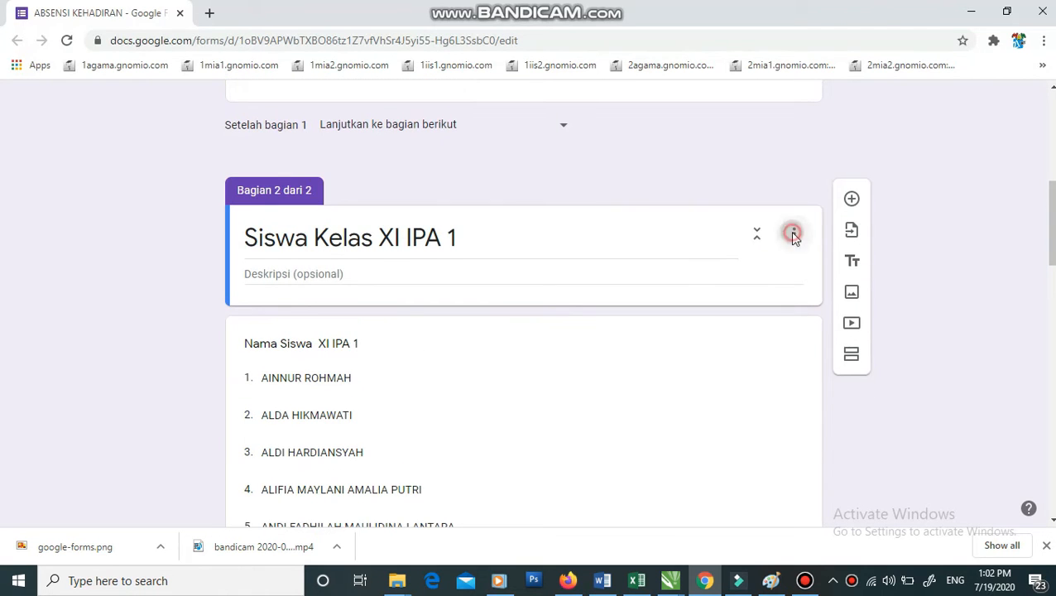
left_click(793, 236)
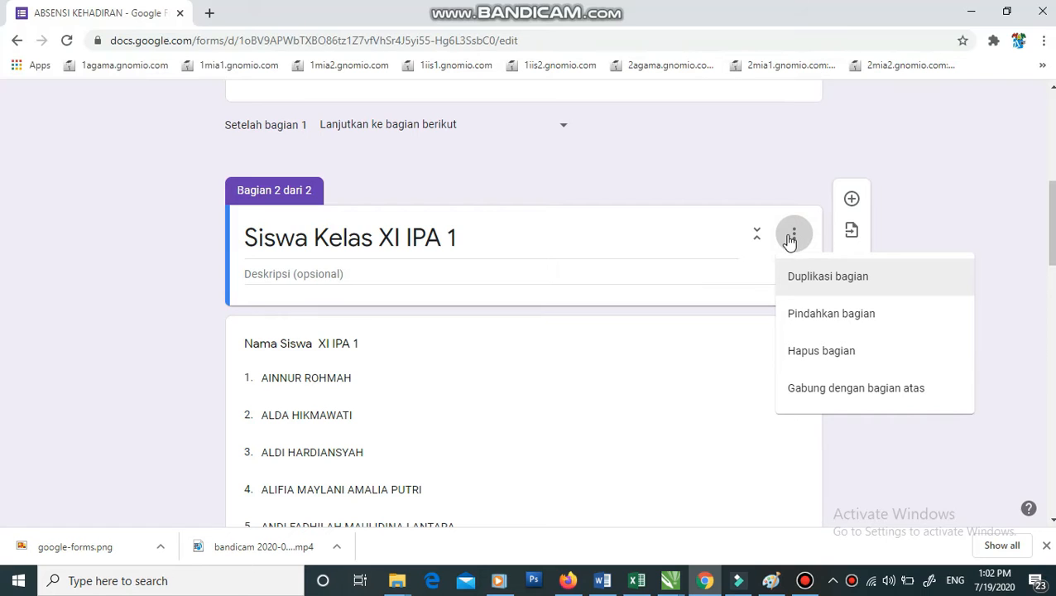
left_click(806, 278)
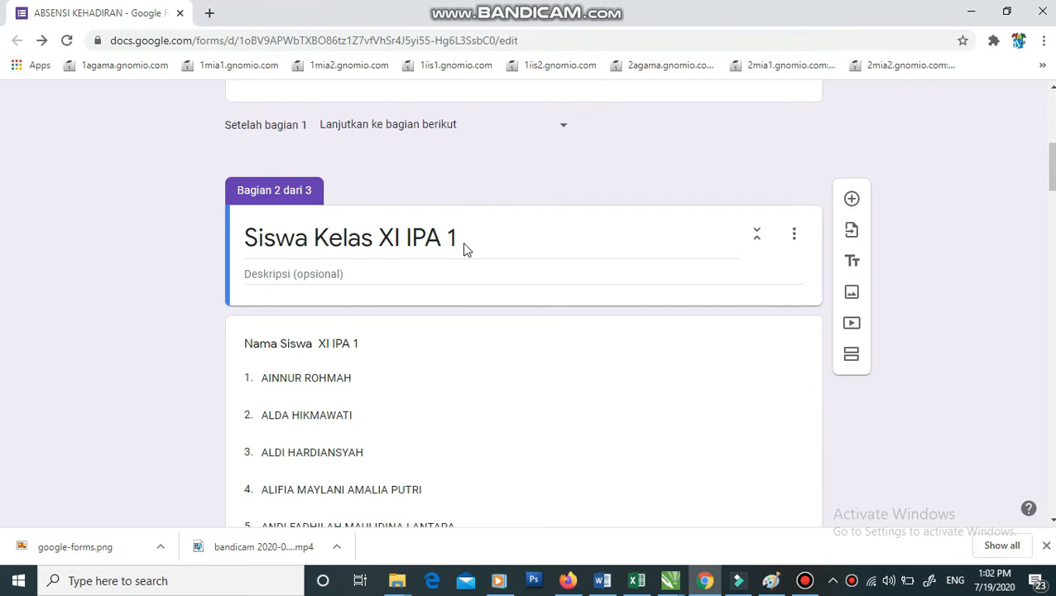
scroll(364, 244, "down", 2)
scroll(428, 252, "down", 3)
scroll(425, 245, "down", 17)
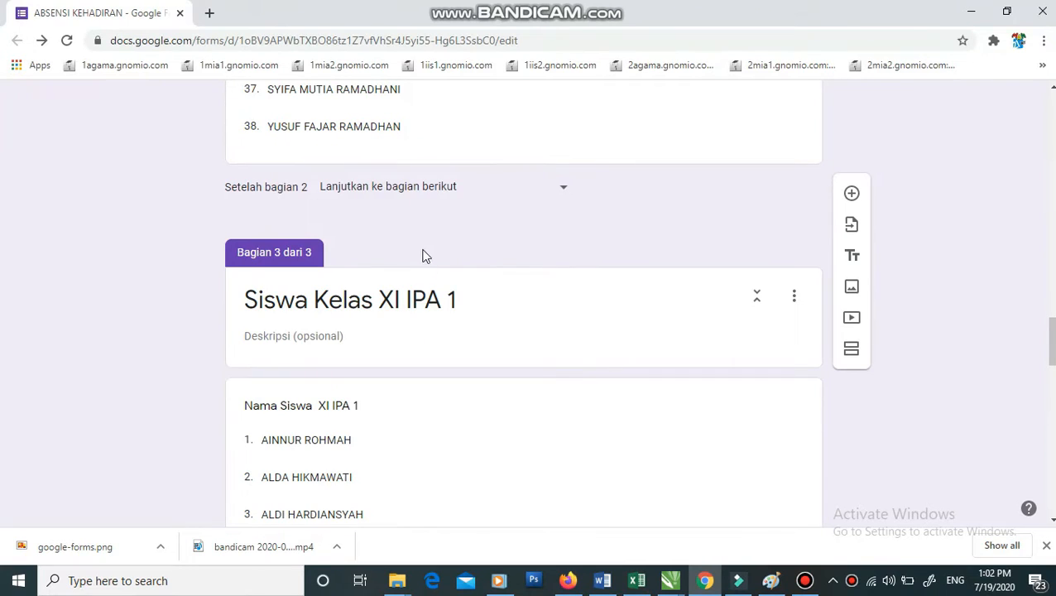
- Retitle the duplicated section to Siswa Kelas XI IPA 2
left_click(457, 301)
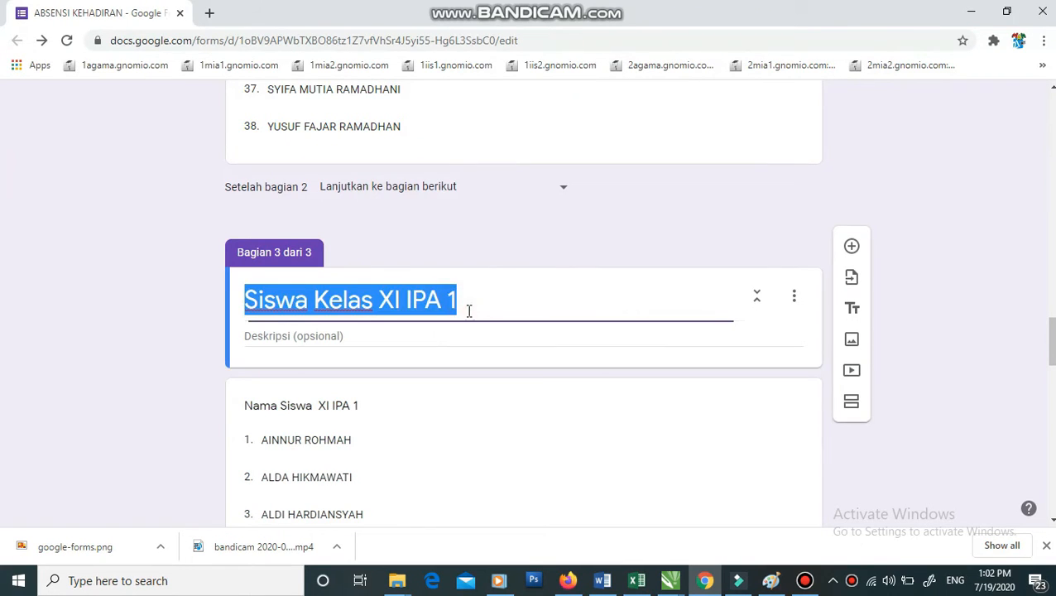
left_click(465, 304)
key("BackSpace")
type("2")
- Change the copied question to Nama Siswa XI IPA 2 and delete its first student option
left_click(395, 405)
left_click(396, 418)
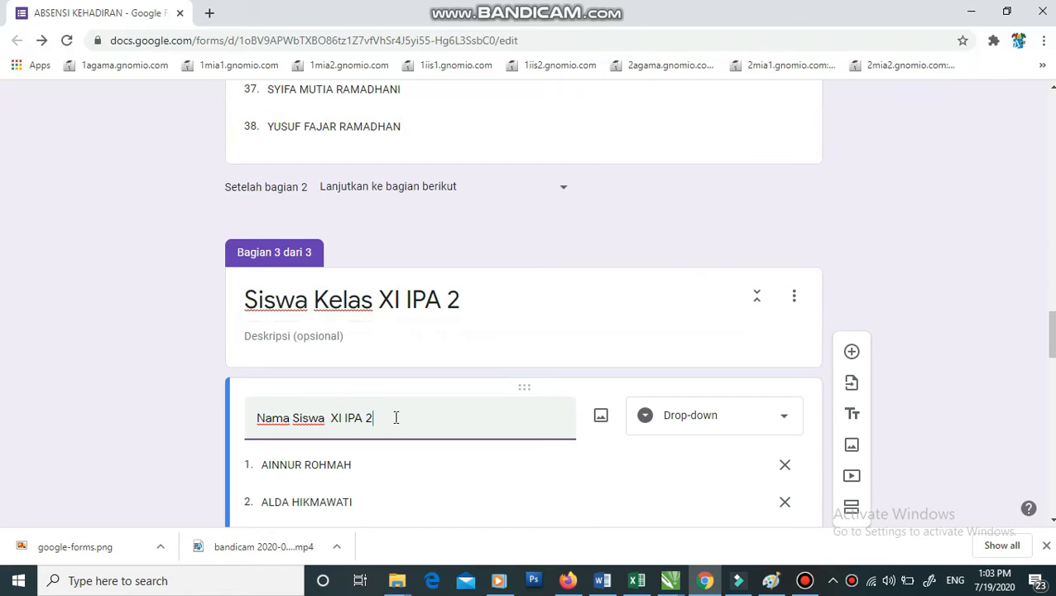
scroll(456, 435, "down", 2)
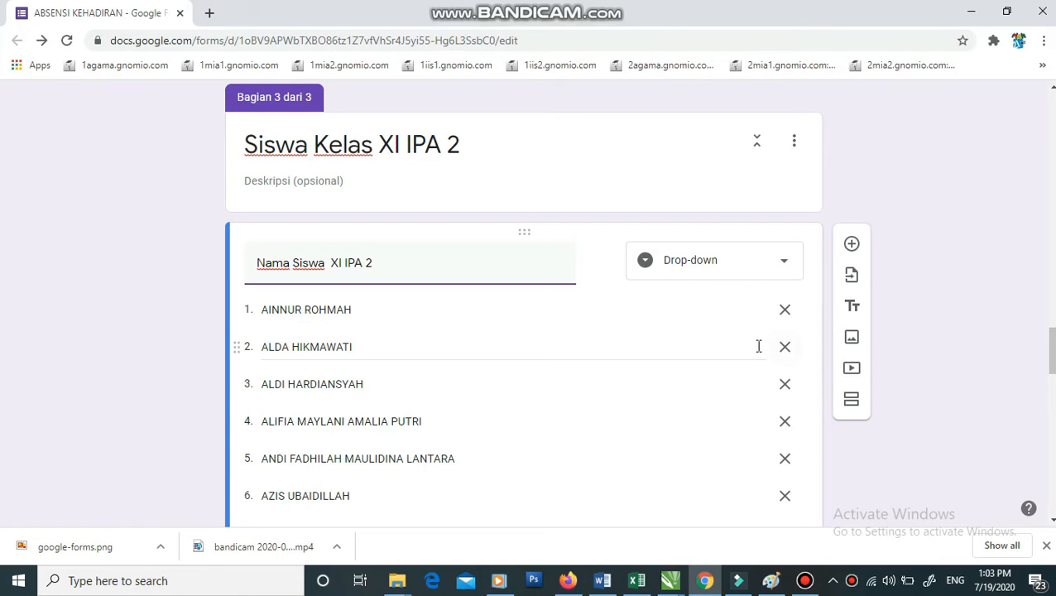
left_click(784, 311)
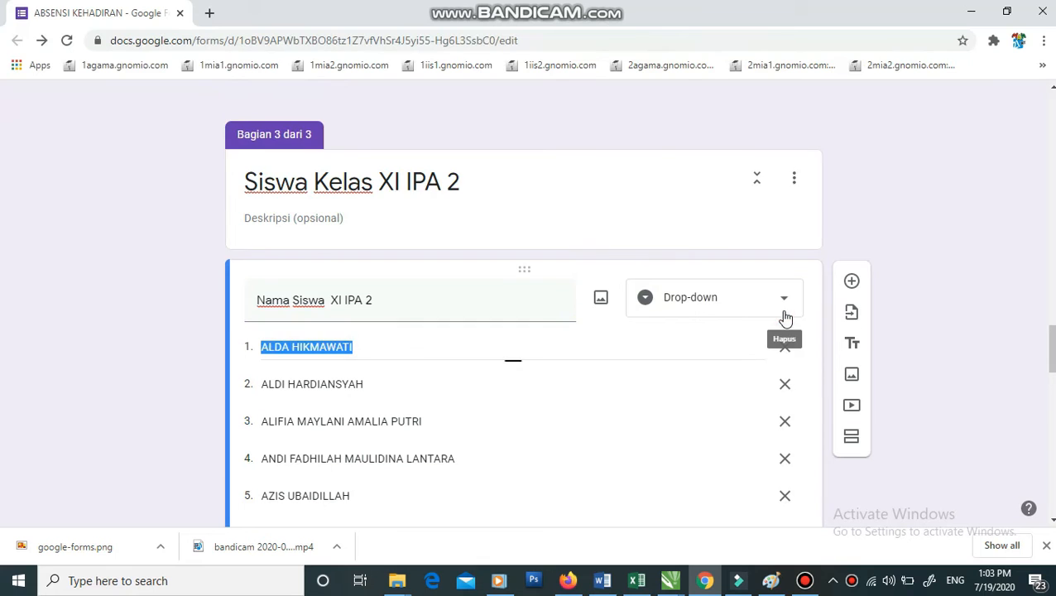
- Clear the XI IPA 2 dropdown to a lone Opsi 1 via short answer and back, then bring up Excel
left_click(787, 354)
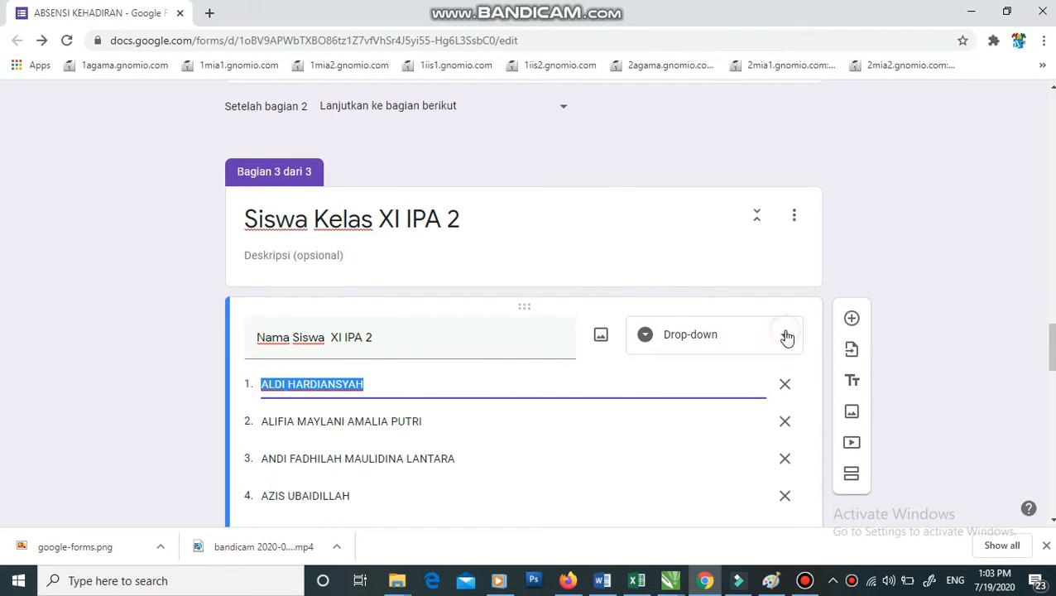
left_click(787, 337)
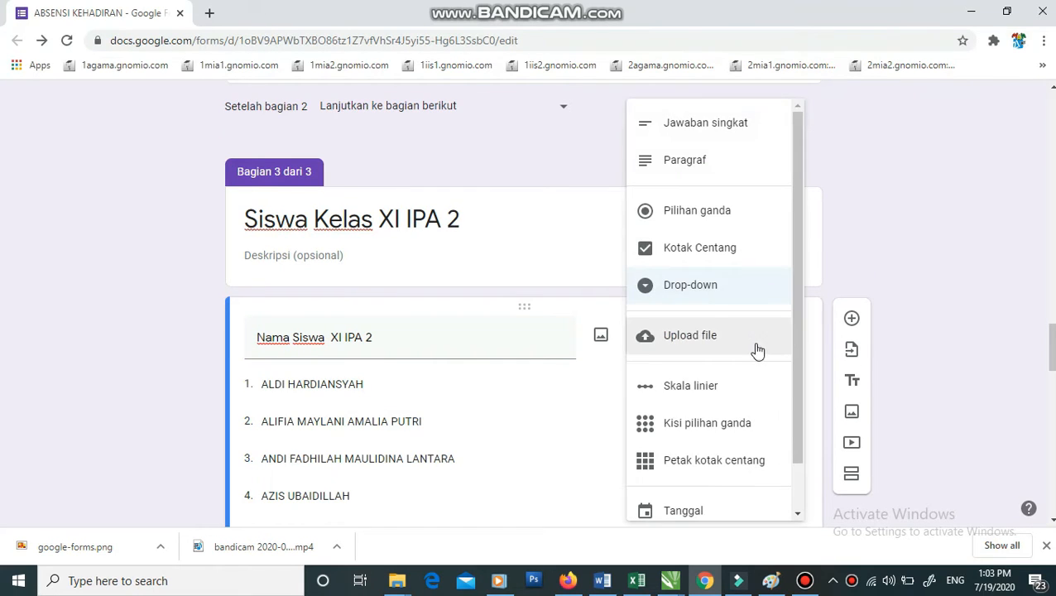
left_click(724, 128)
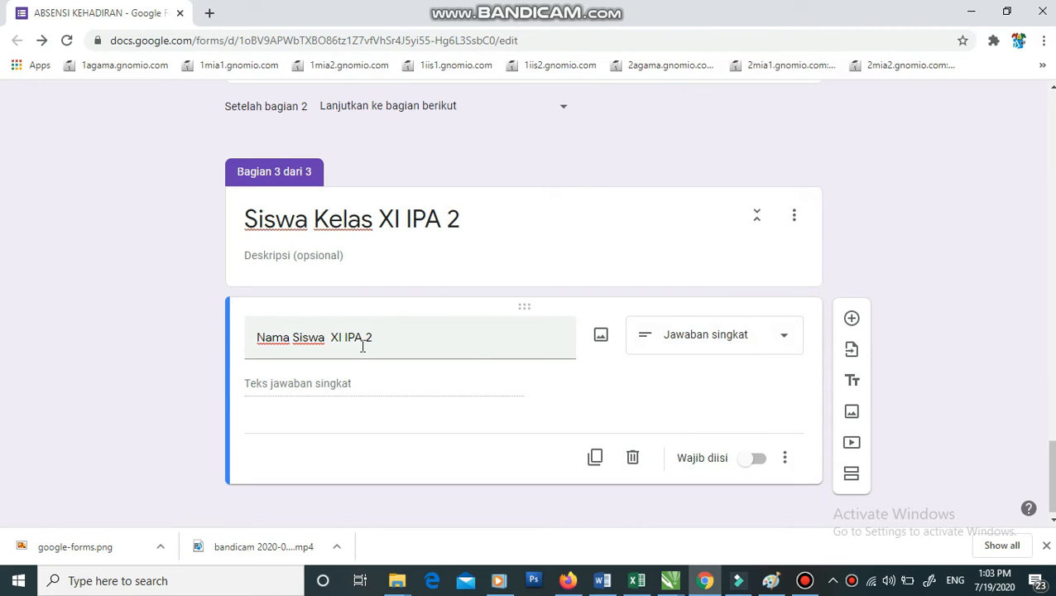
left_click(744, 343)
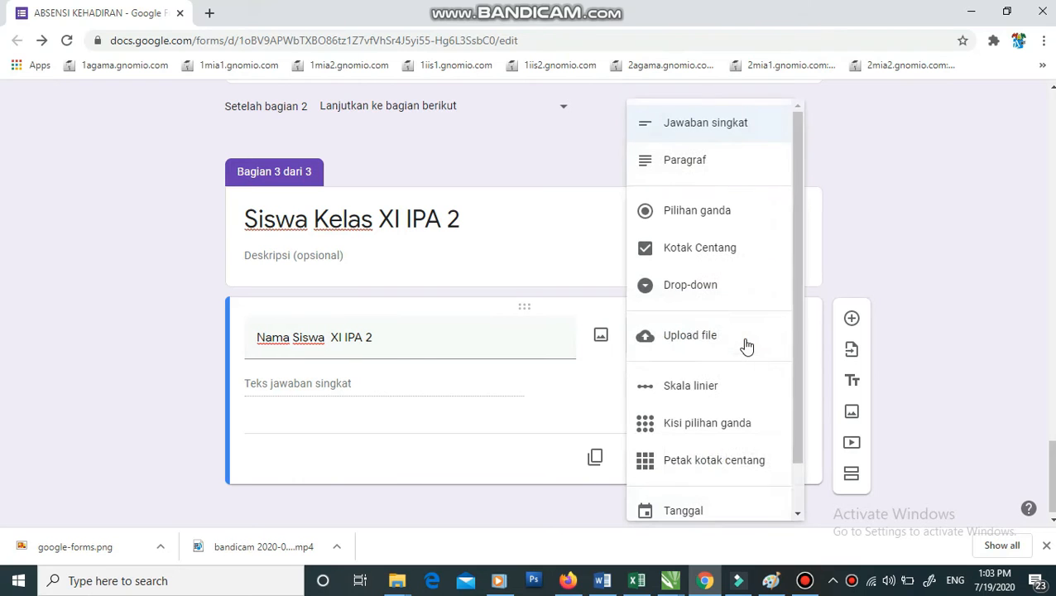
left_click(701, 295)
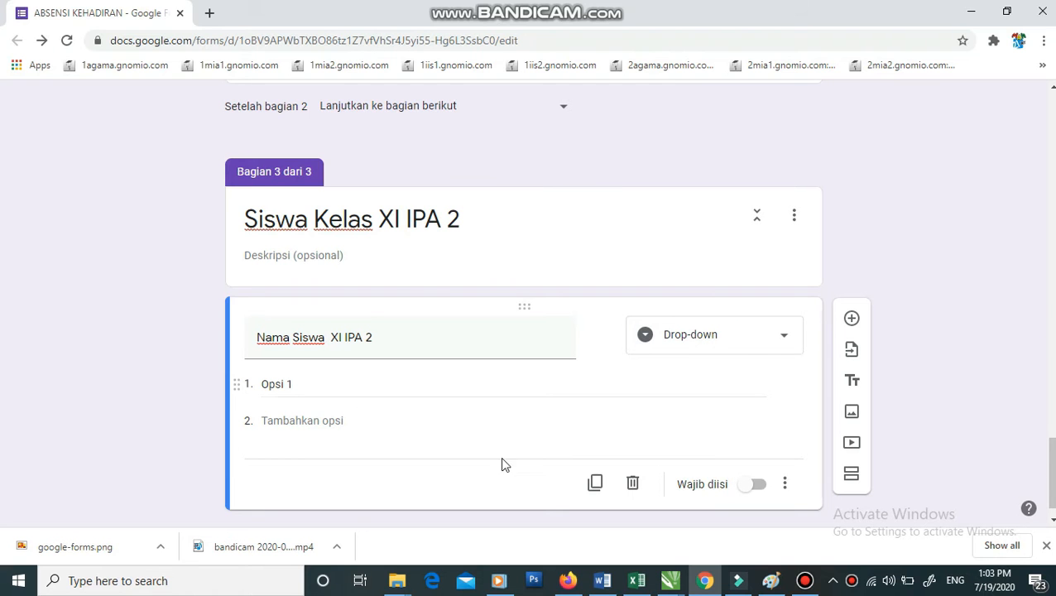
left_click(636, 580)
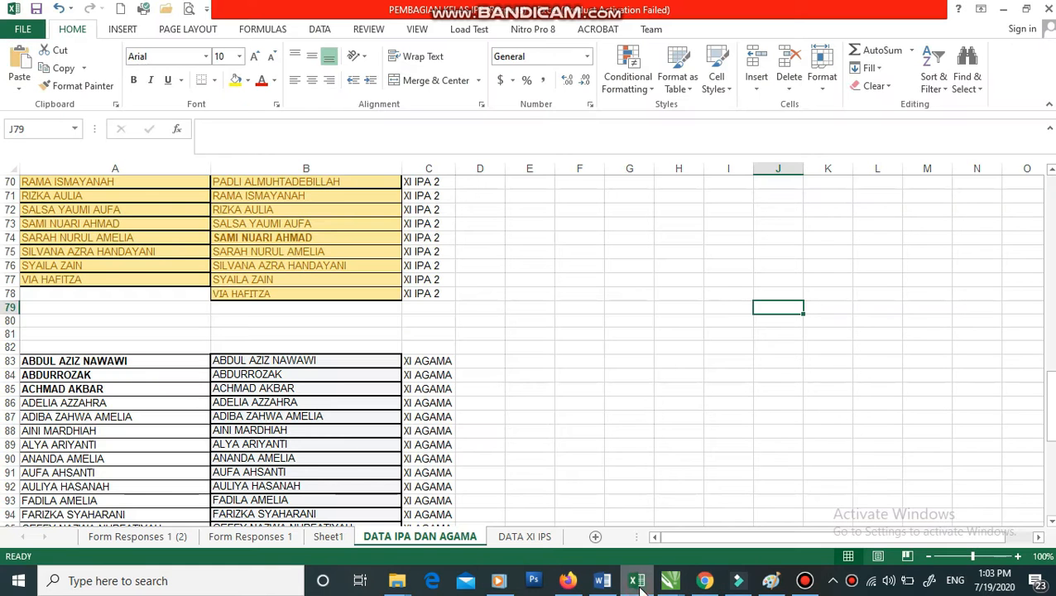
- Copy the 39 XI IPA 2 student names in B40:B78 and return to the form
left_click(460, 319)
scroll(500, 355, "up", 9)
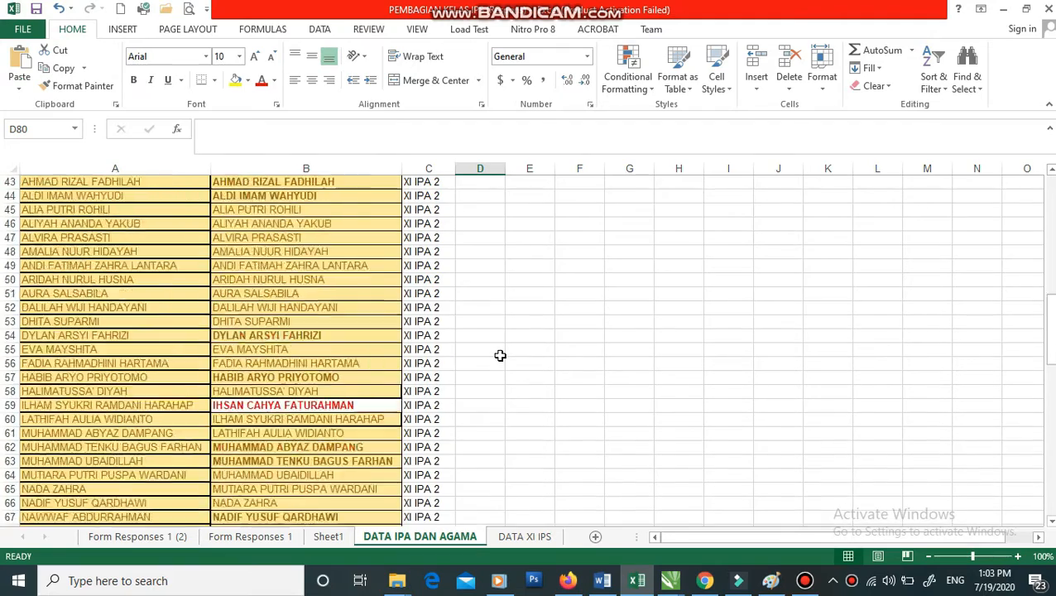
scroll(500, 355, "up", 2)
left_click(248, 224)
scroll(278, 244, "down", 4)
scroll(290, 249, "up", 3)
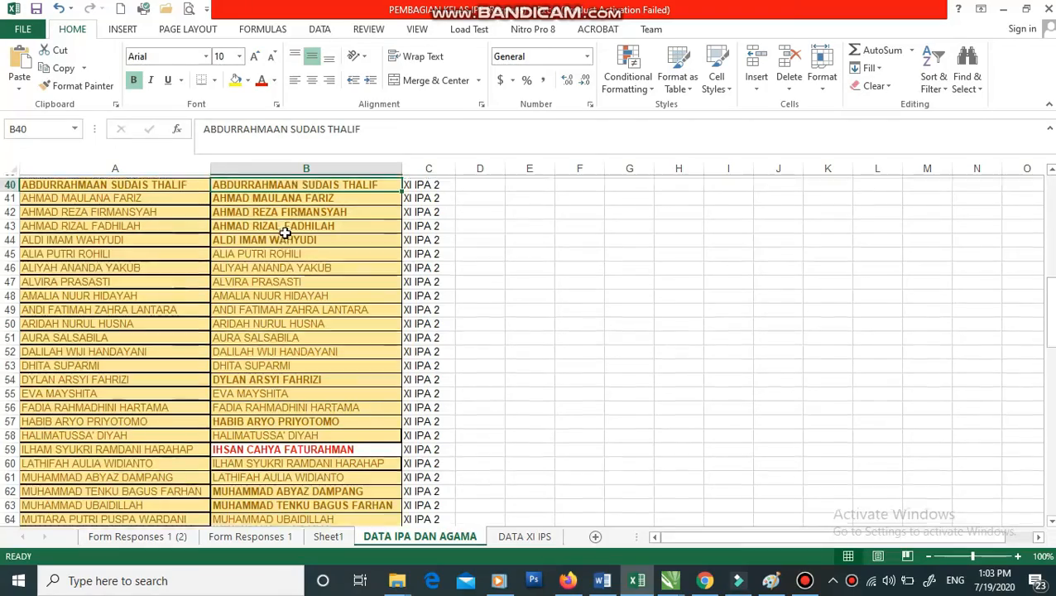
scroll(285, 232, "up", 2)
left_click_drag(294, 265, 302, 505)
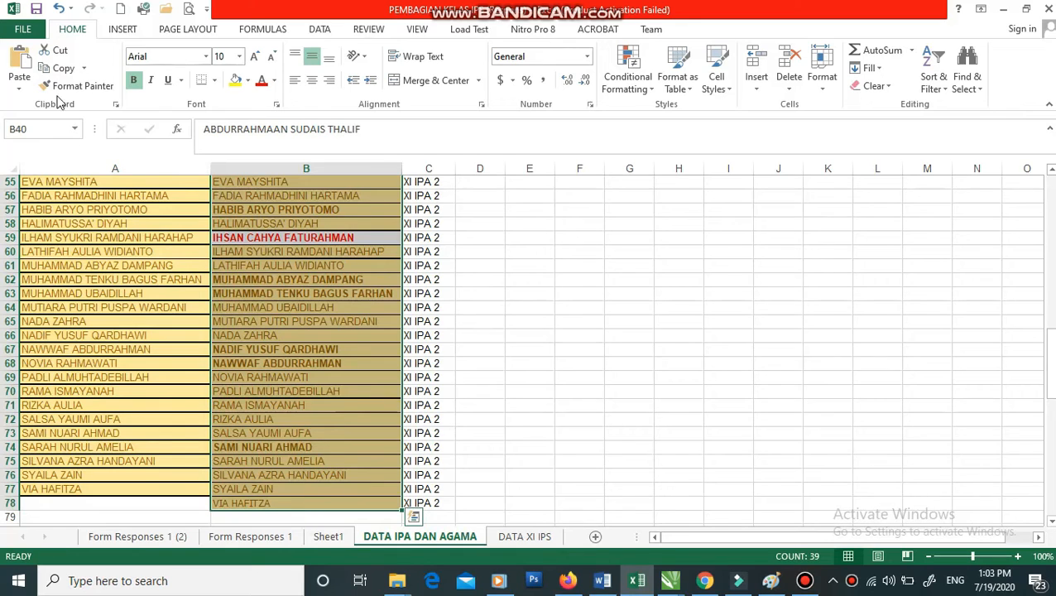
left_click(60, 69)
scroll(464, 451, "up", 3)
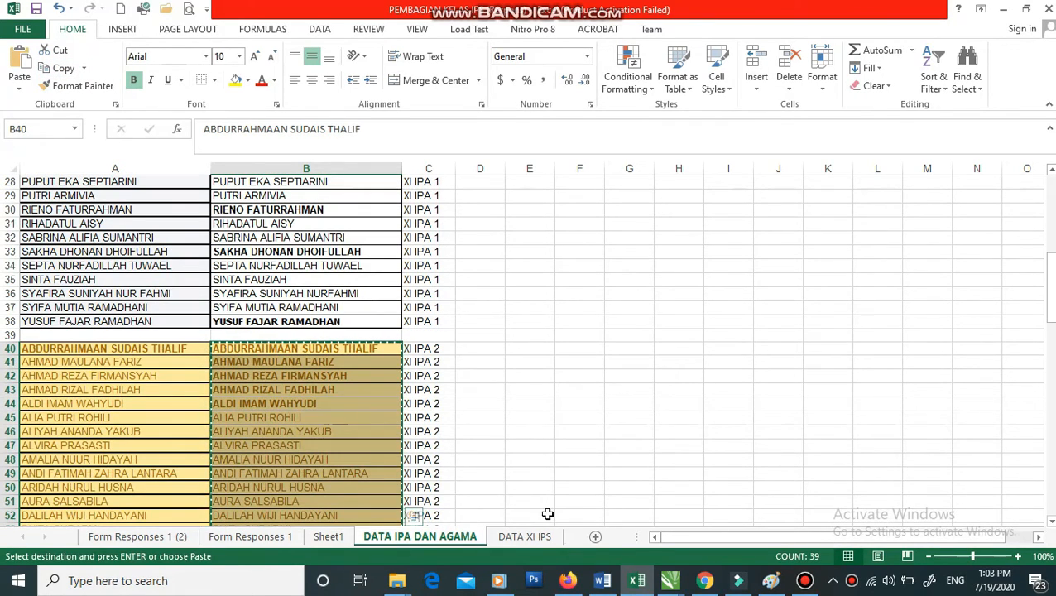
left_click(705, 582)
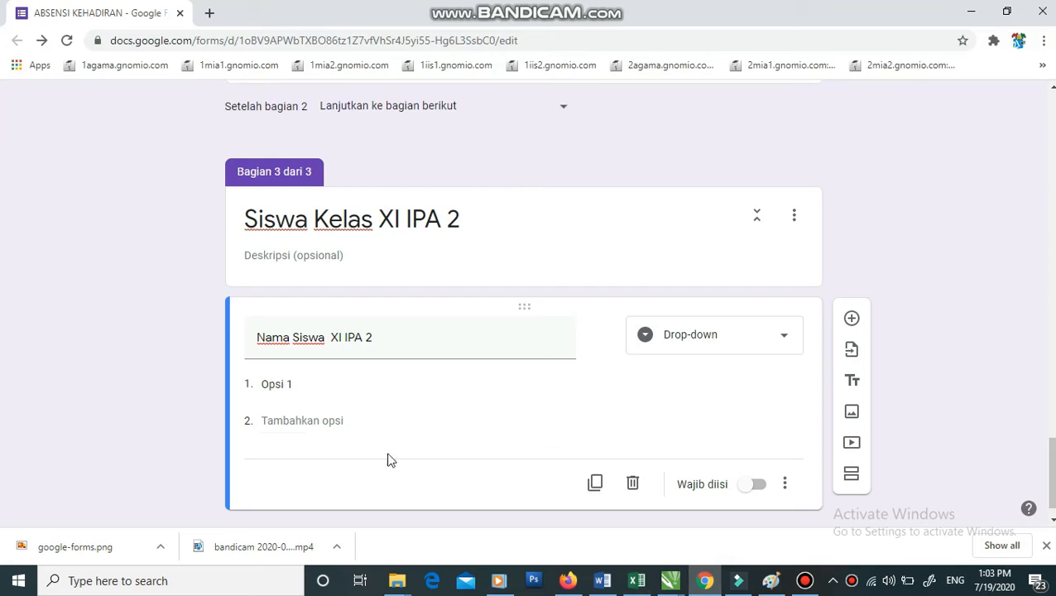
left_click(317, 385)
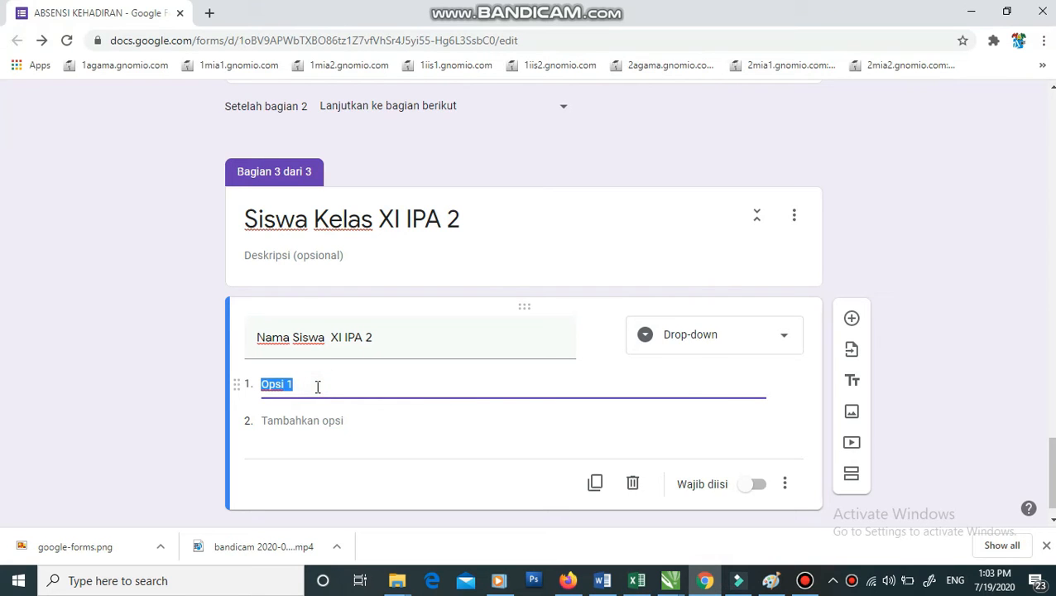
key("ctrl+v")
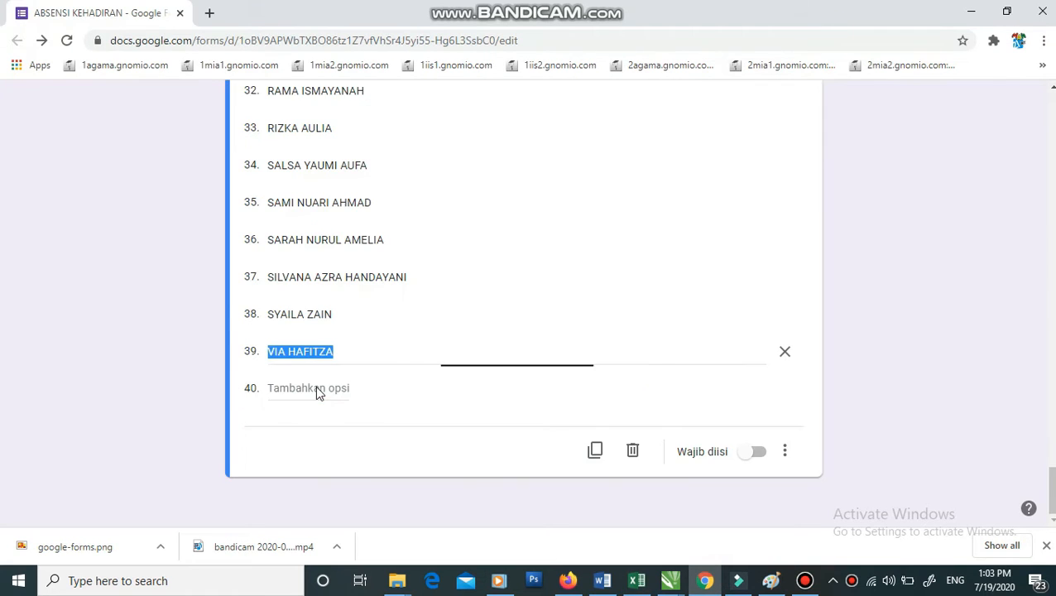
scroll(462, 349, "up", 20)
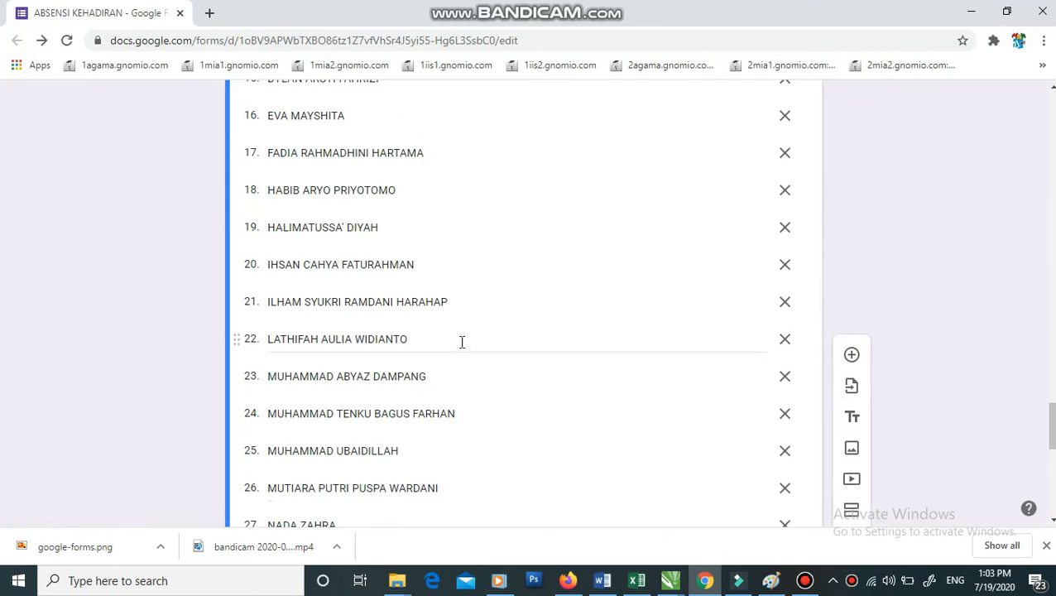
scroll(462, 348, "up", 4)
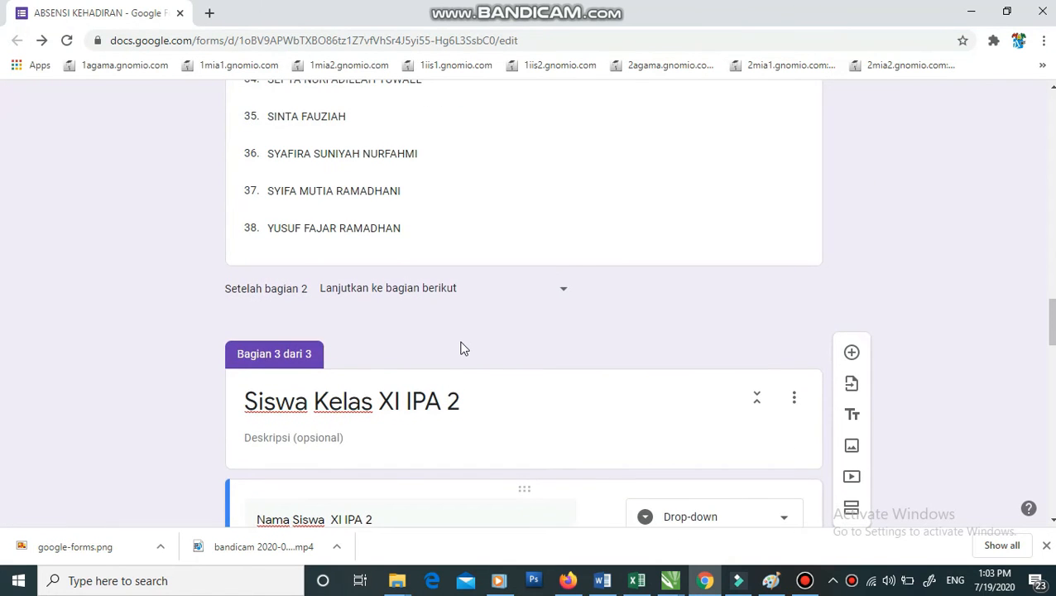
scroll(462, 348, "up", 13)
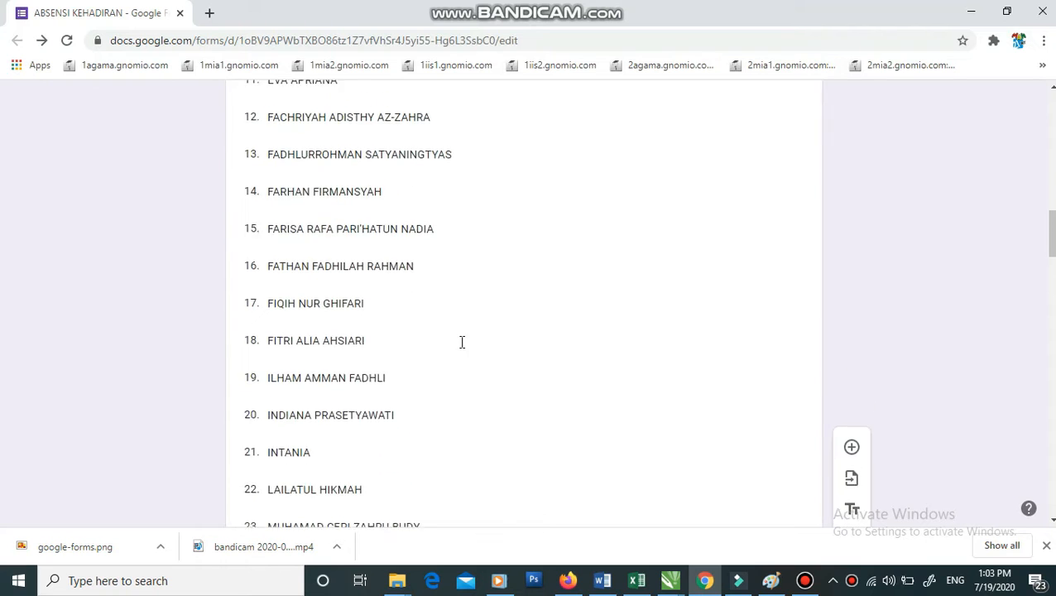
scroll(462, 342, "up", 6)
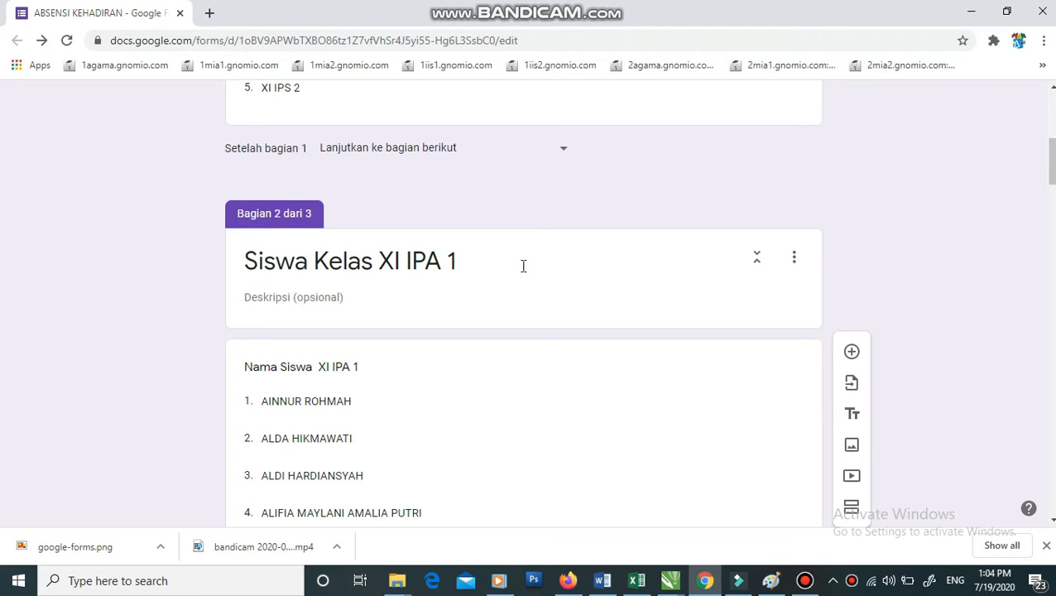
scroll(523, 266, "up", 1)
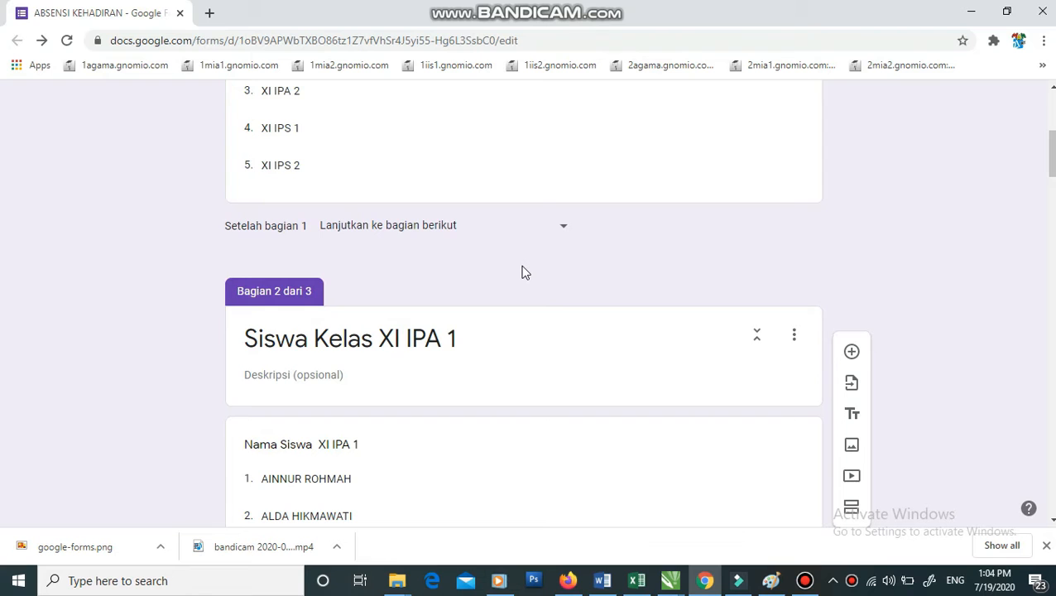
- Route XI IPA 2 in the Kelas question to section 3, leaving XI IPS 1 continuing to the next section
scroll(523, 273, "up", 2)
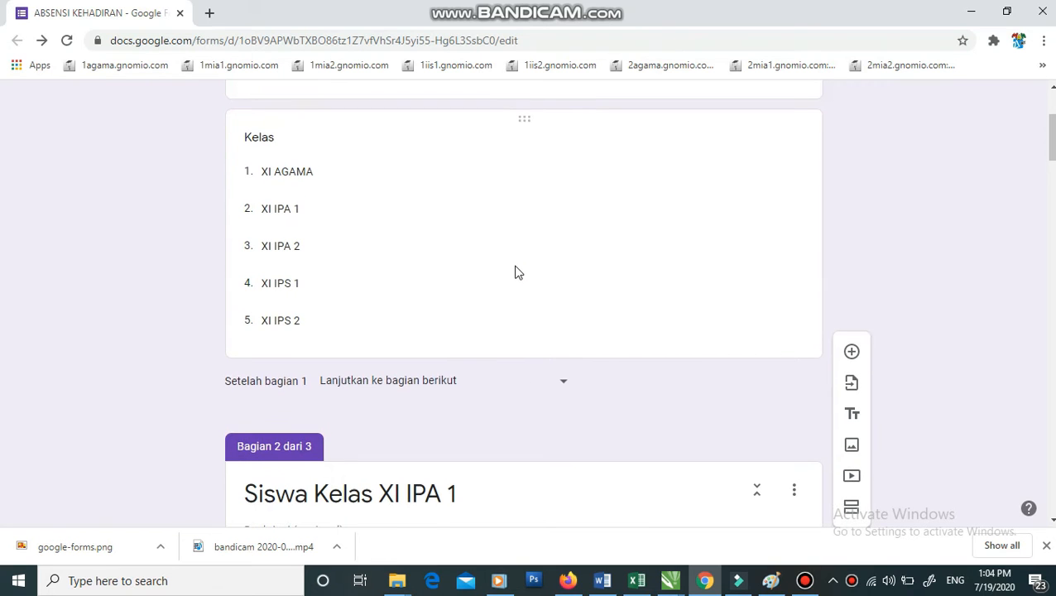
left_click(284, 210)
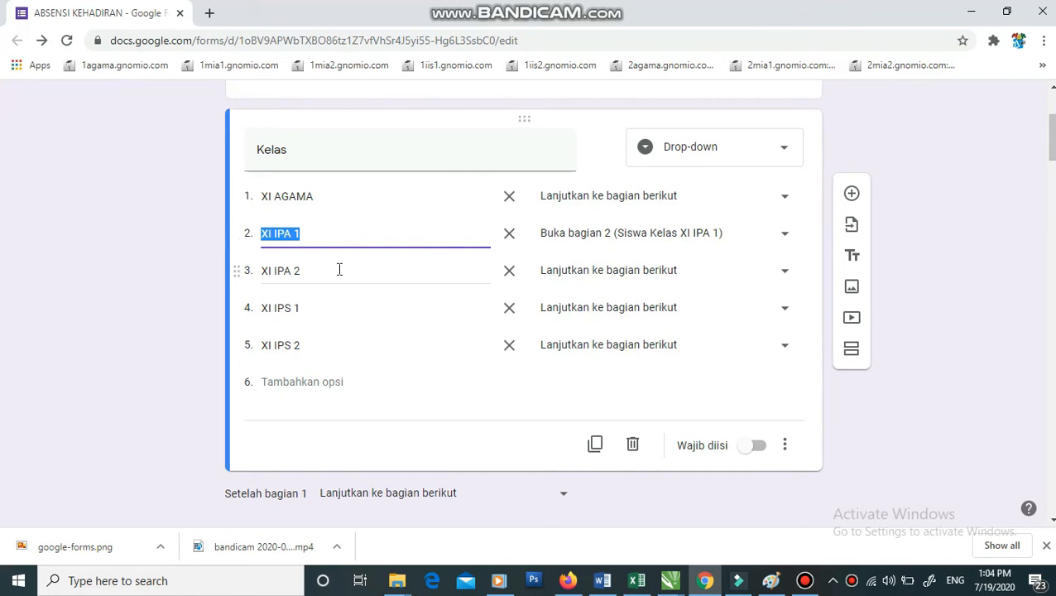
left_click(639, 278)
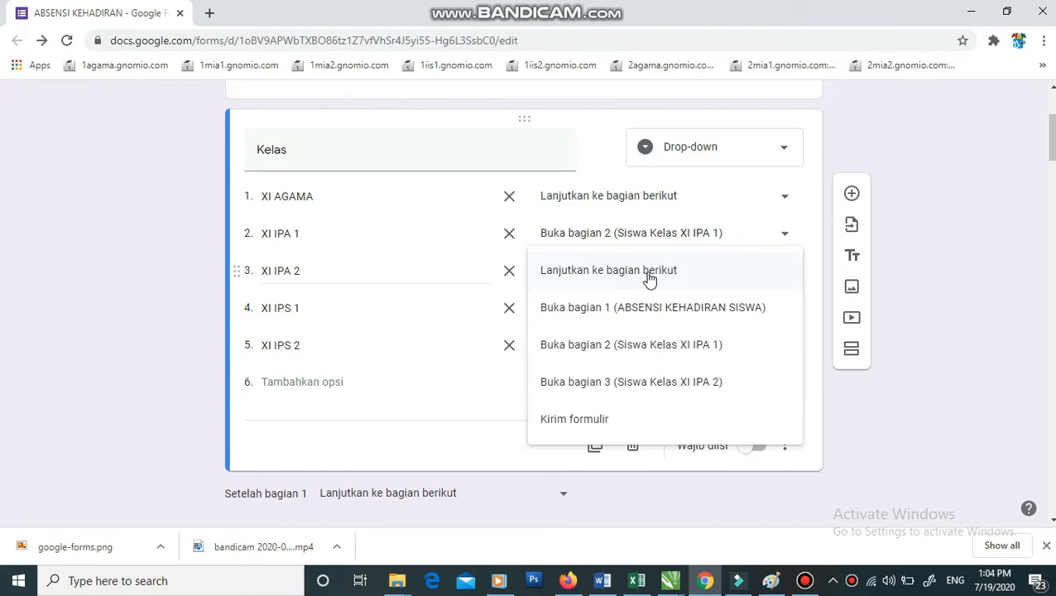
left_click(712, 385)
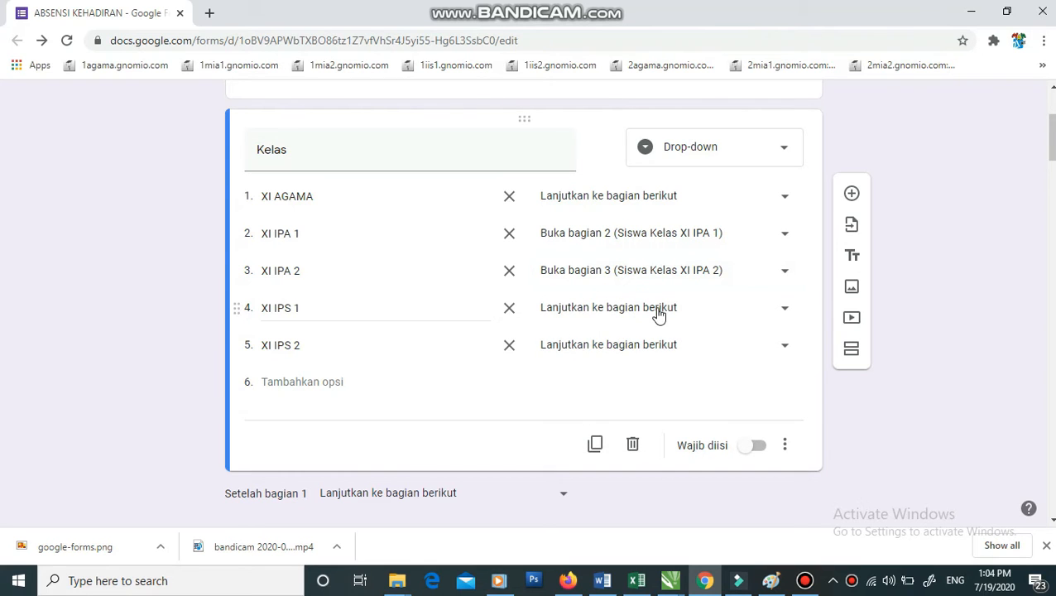
left_click(658, 314)
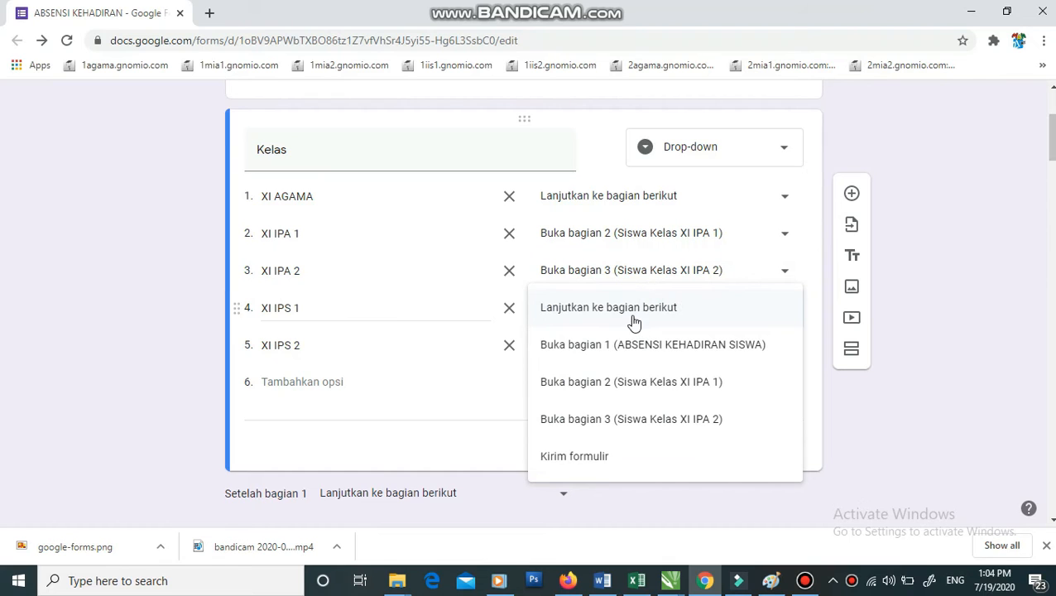
left_click(139, 245)
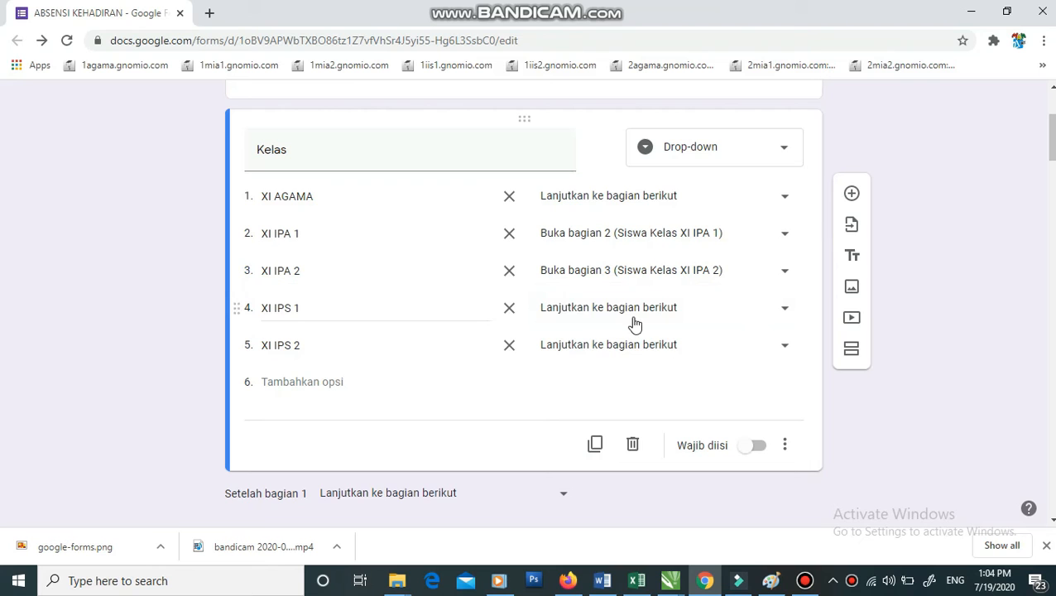
left_click(804, 580)
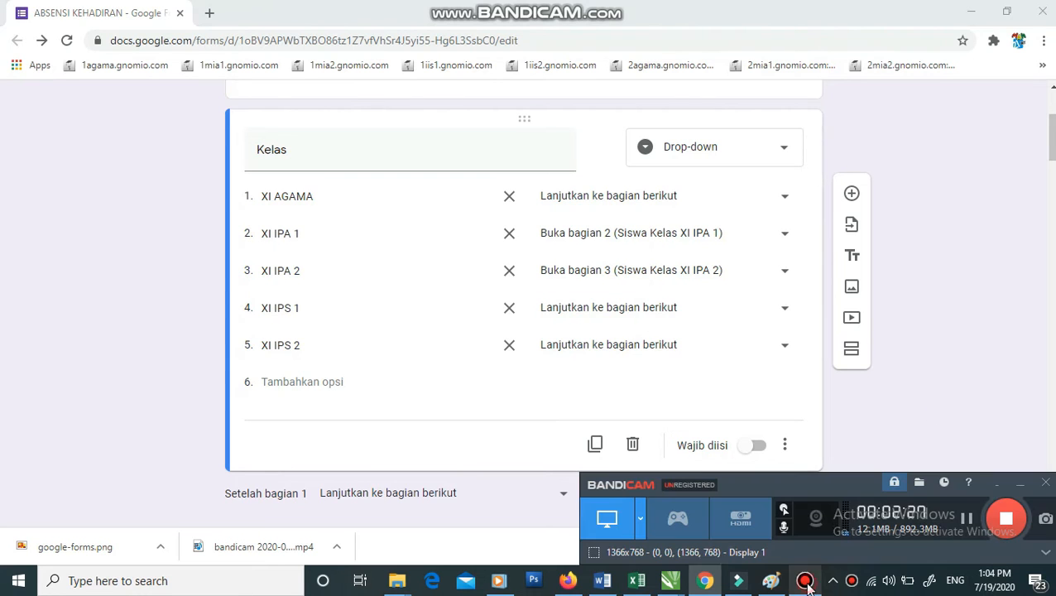
- Make sure the XI AGAMA student-name question is marked Wajib diisi
left_click(968, 520)
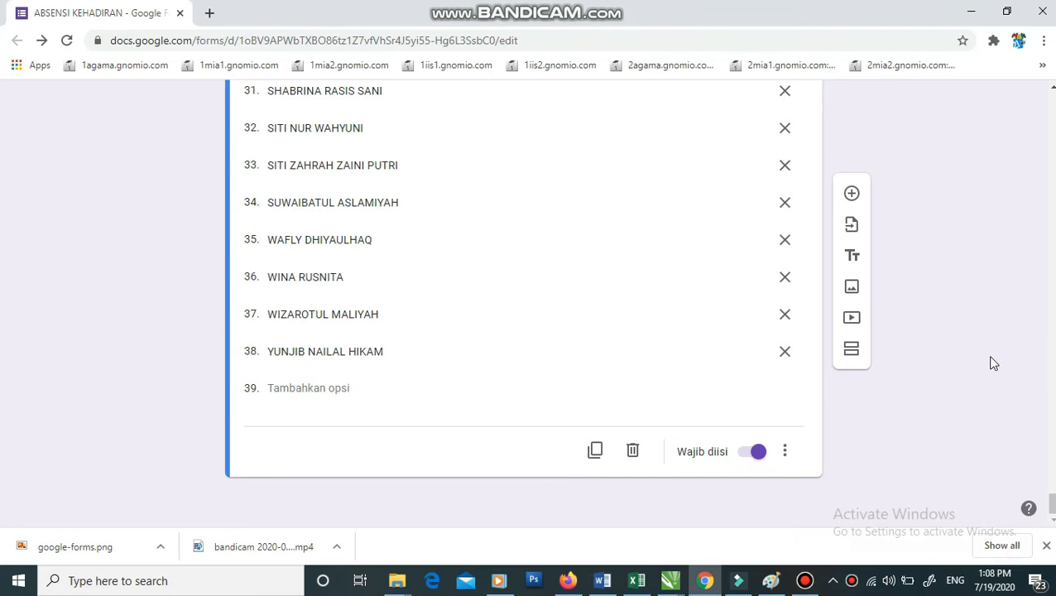
scroll(939, 374, "up", 3)
scroll(938, 377, "up", 15)
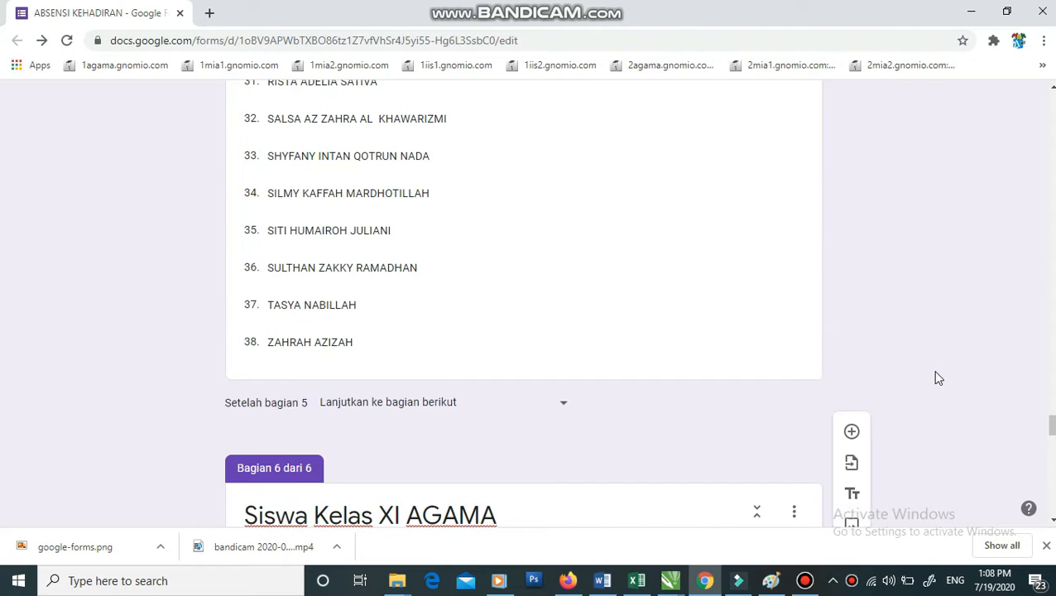
scroll(809, 377, "down", 3)
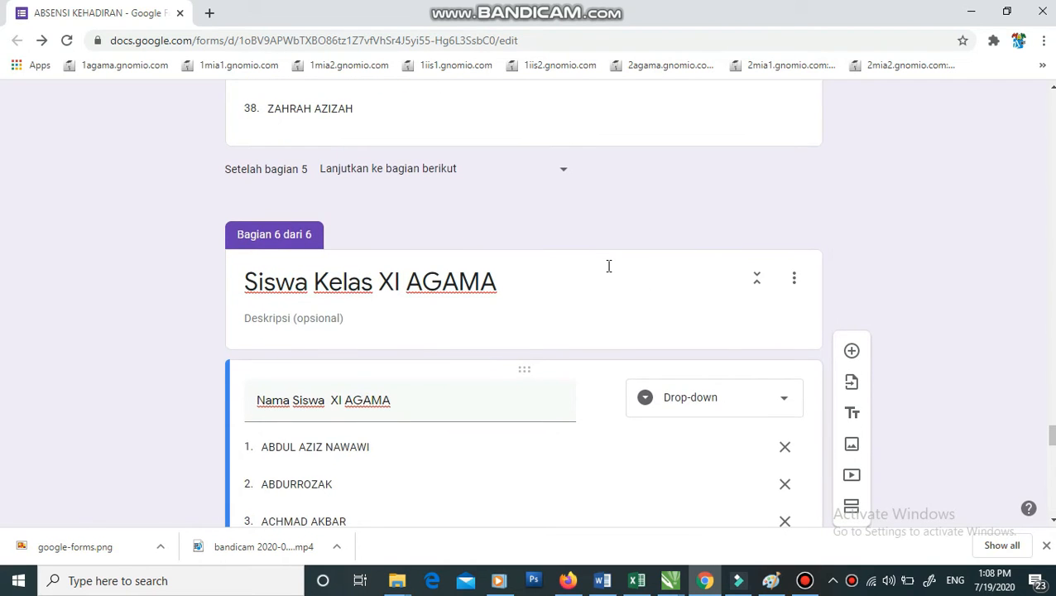
scroll(608, 266, "down", 17)
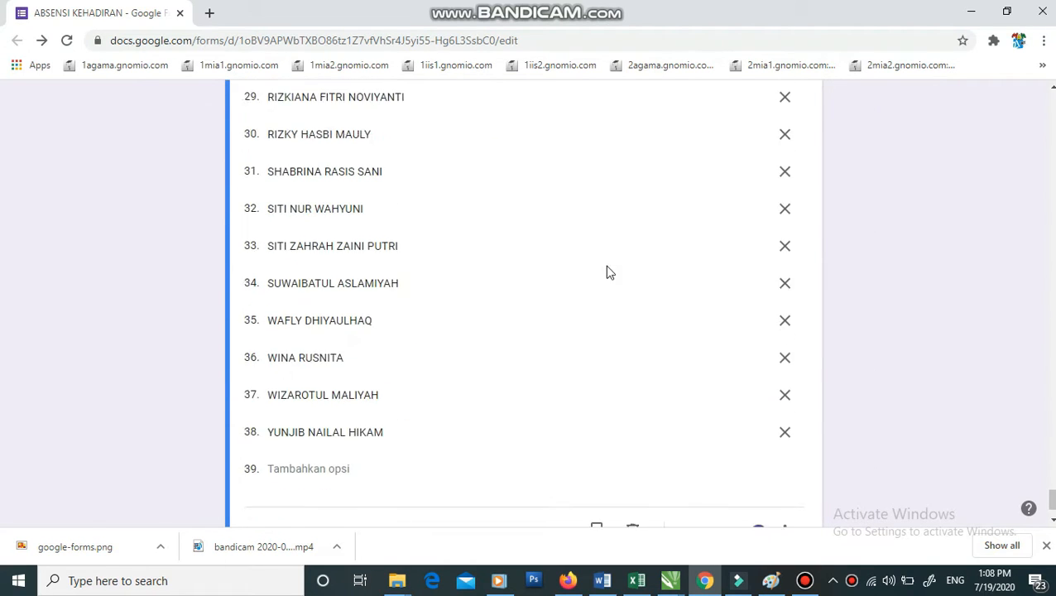
scroll(608, 272, "down", 1)
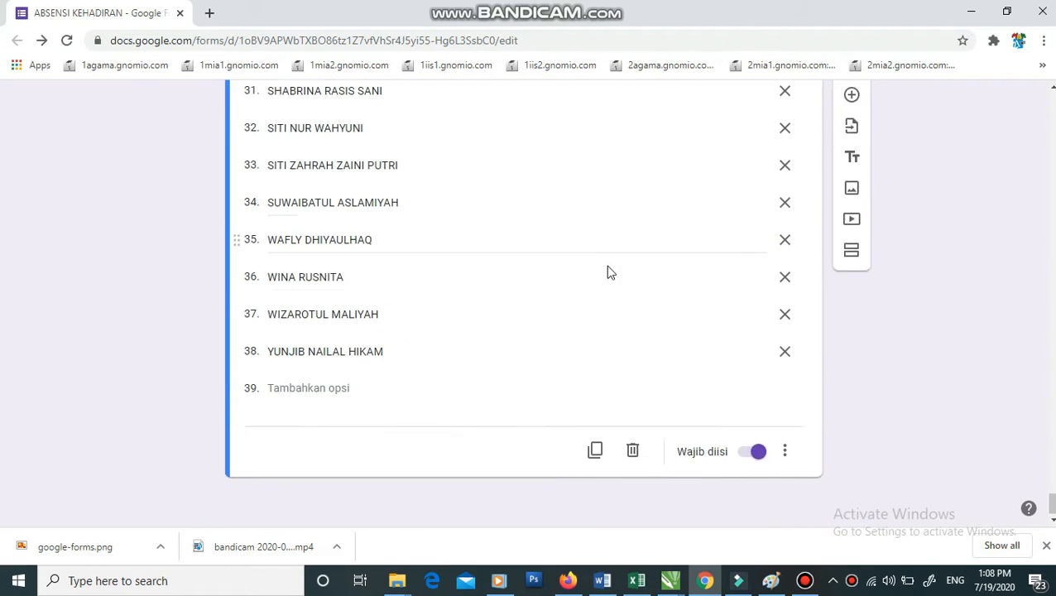
left_click(757, 455)
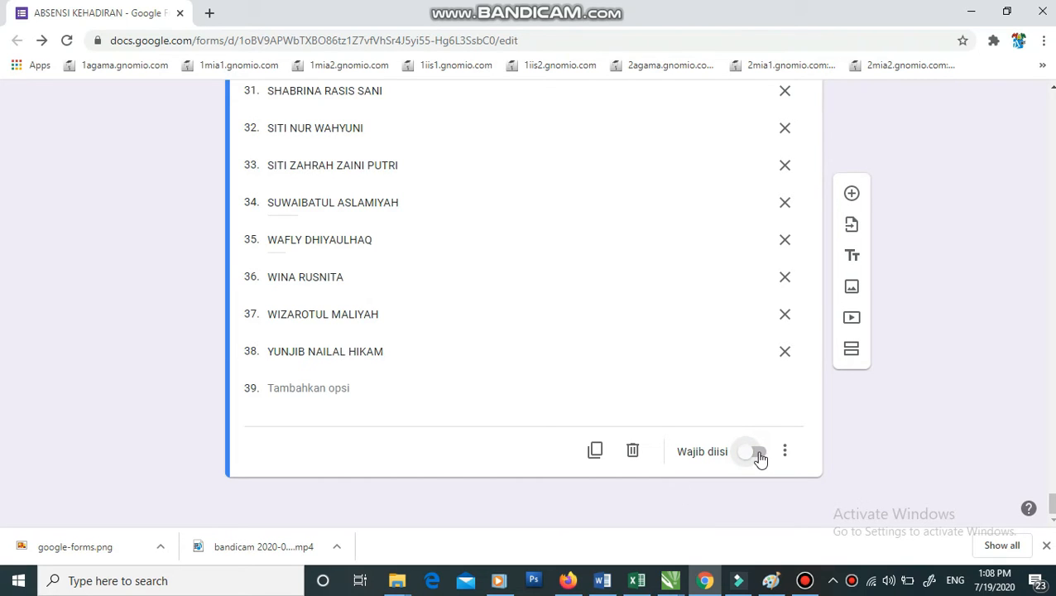
left_click(751, 454)
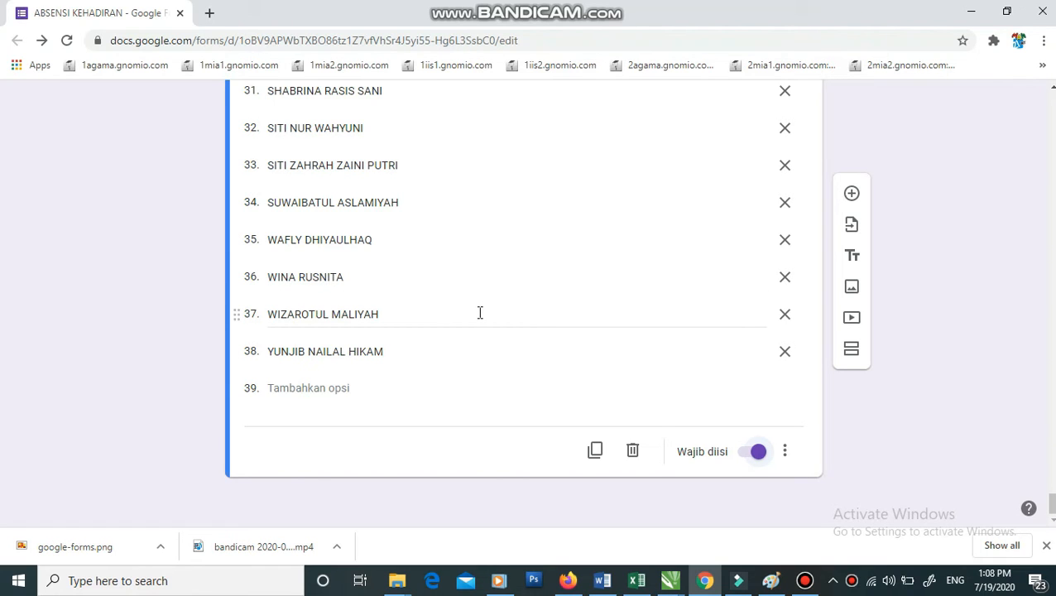
- Scroll back up through the six sections to section 1
scroll(479, 313, "up", 3)
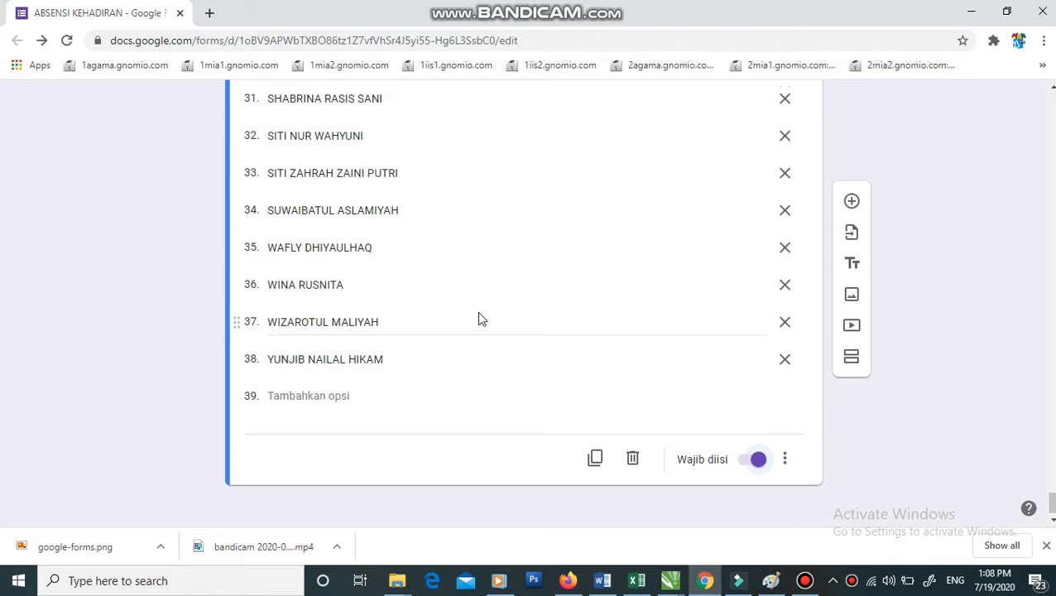
scroll(480, 319, "up", 3)
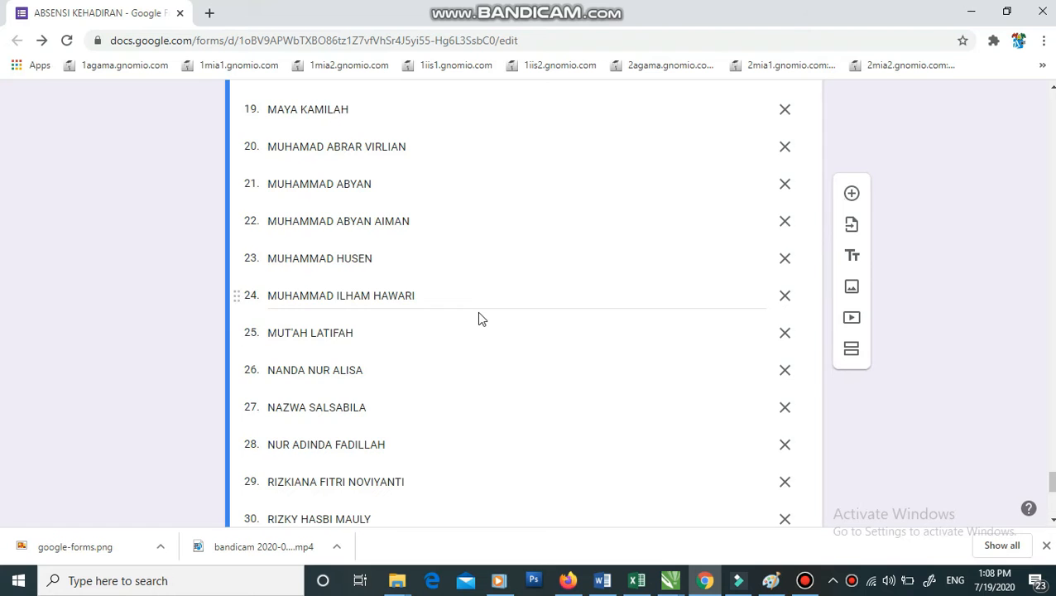
scroll(480, 319, "up", 8)
scroll(478, 320, "down", 13)
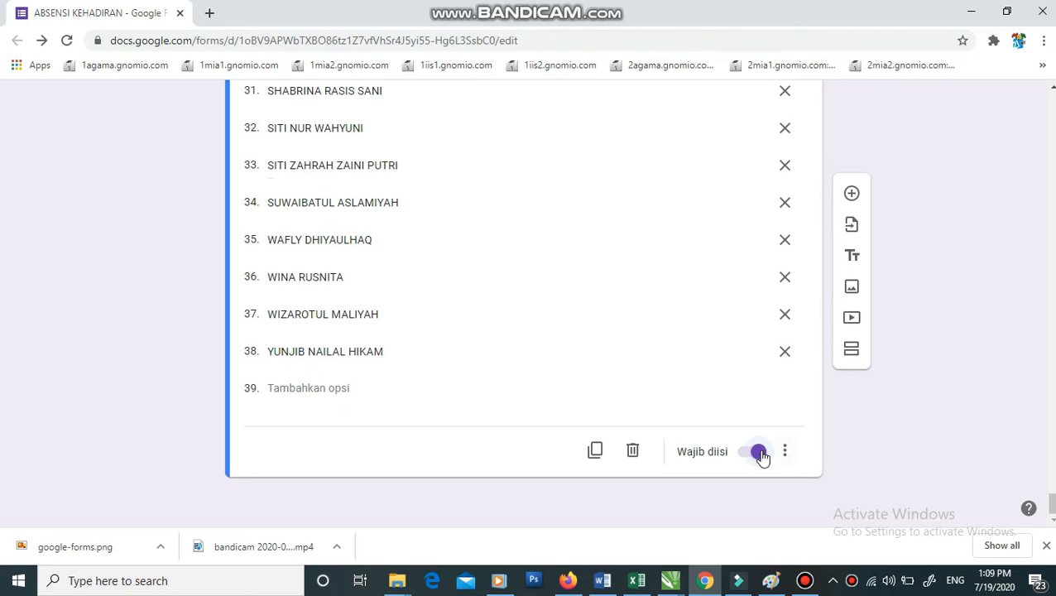
scroll(711, 372, "up", 2)
scroll(750, 240, "up", 20)
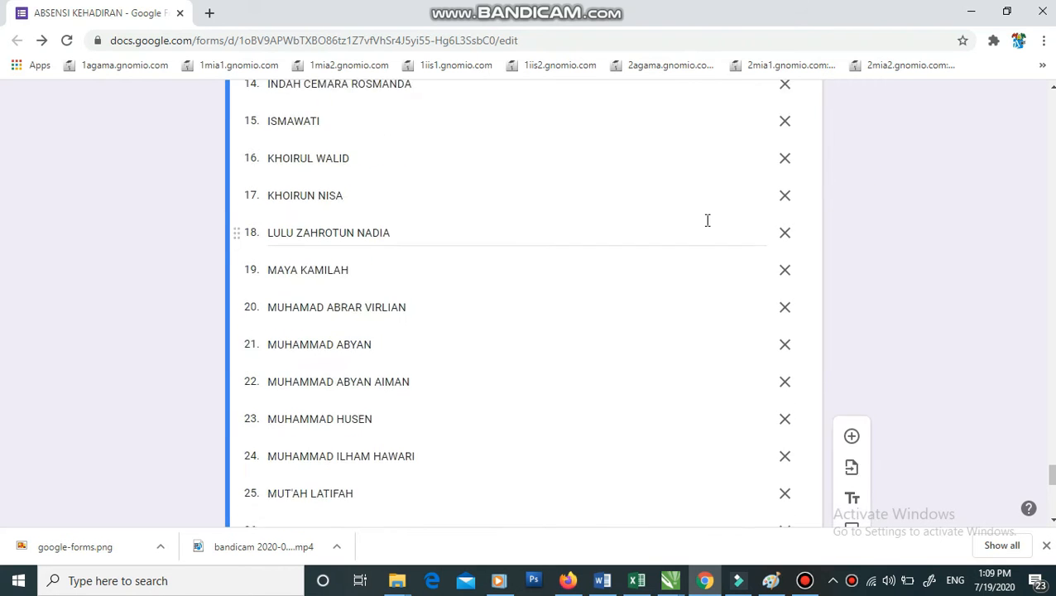
scroll(708, 225, "up", 20)
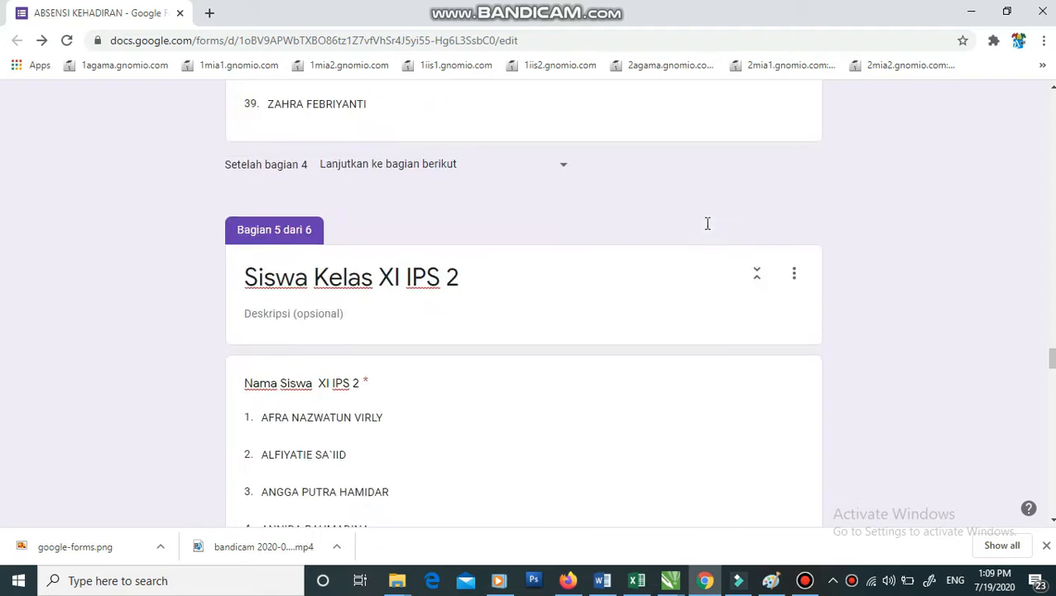
scroll(708, 229, "up", 17)
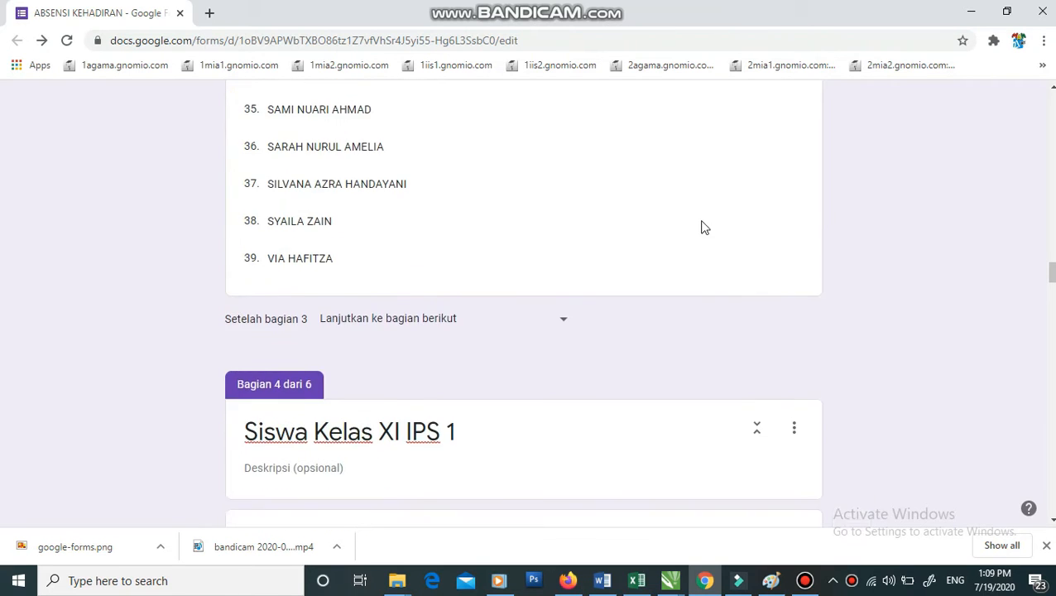
scroll(703, 224, "up", 18)
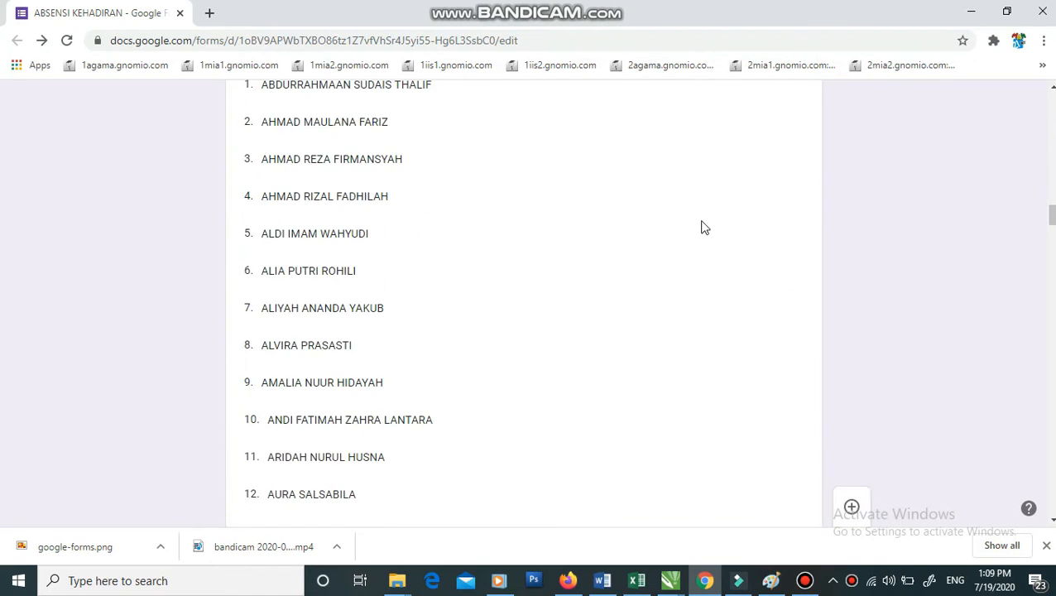
scroll(703, 228, "up", 18)
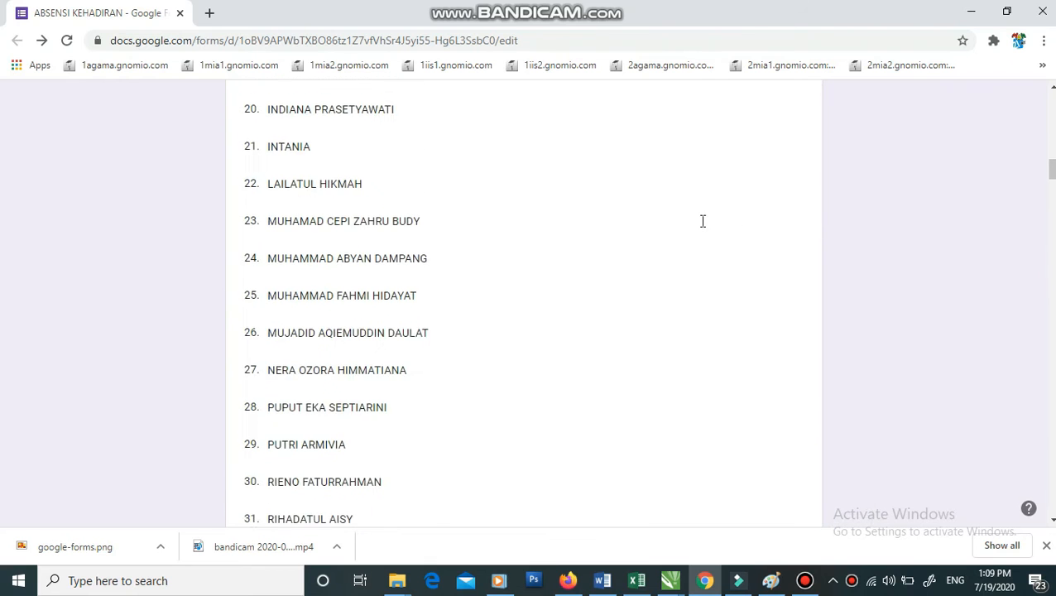
scroll(702, 227, "up", 4)
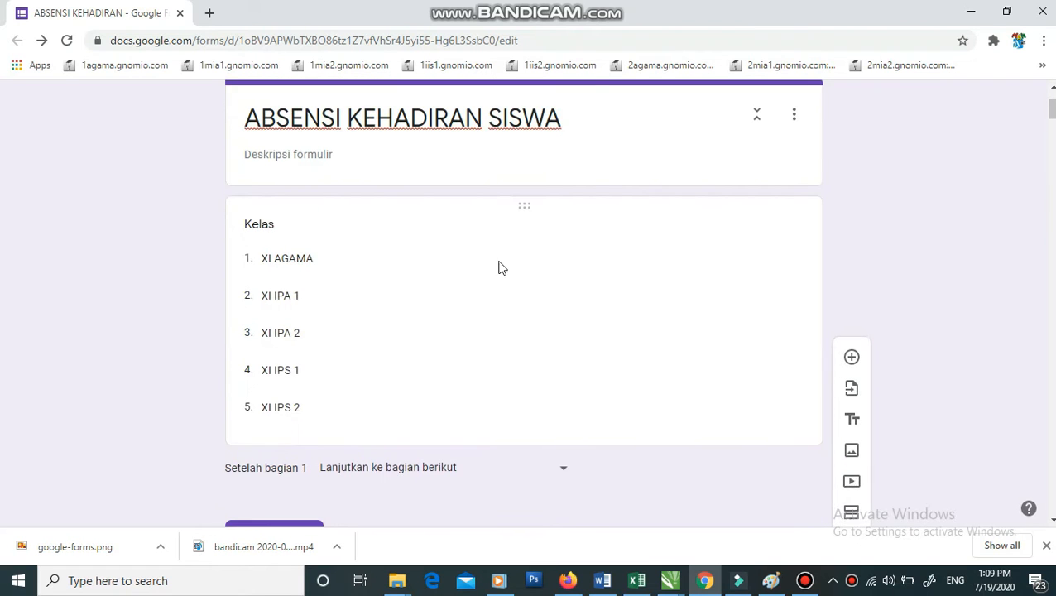
left_click(401, 259)
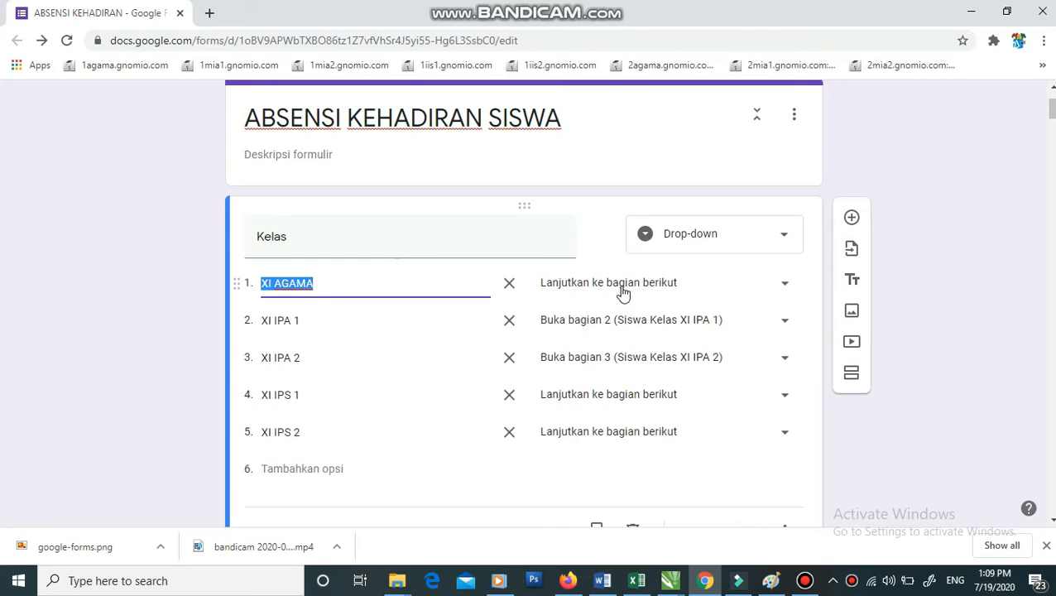
left_click(622, 292)
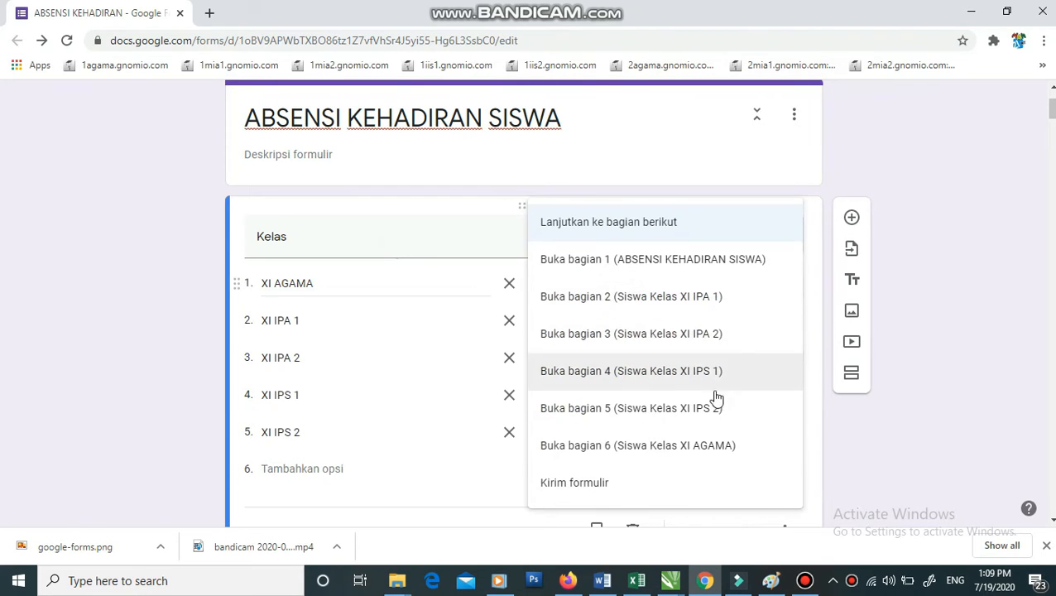
left_click(705, 445)
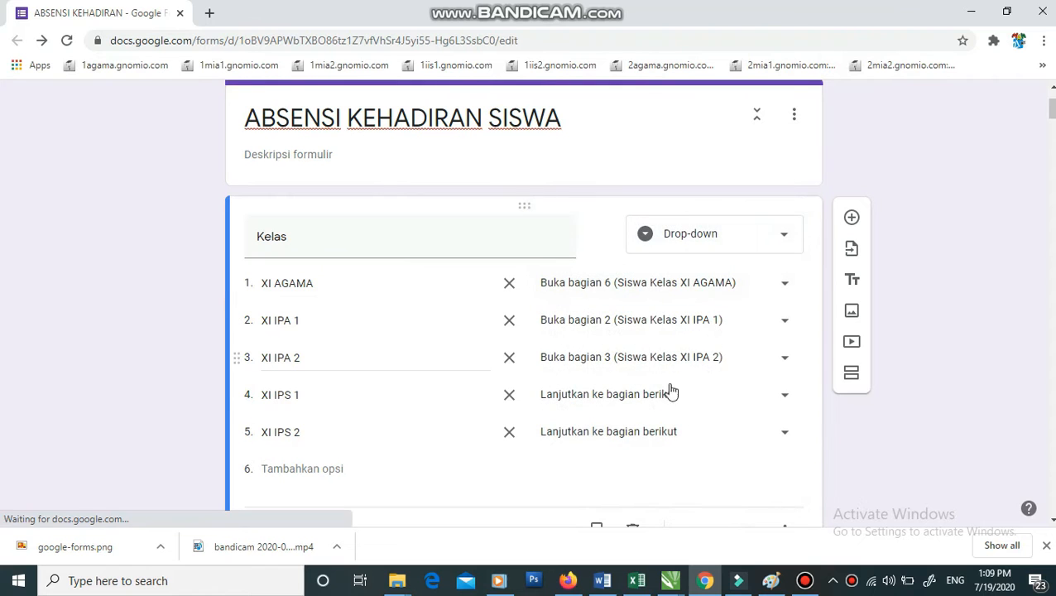
left_click(650, 395)
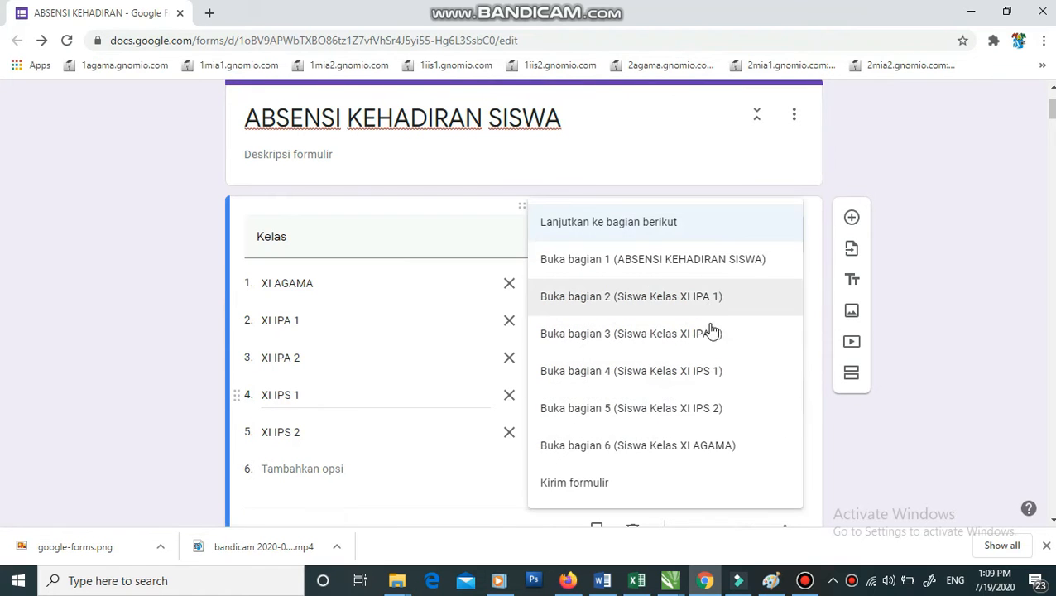
left_click(709, 376)
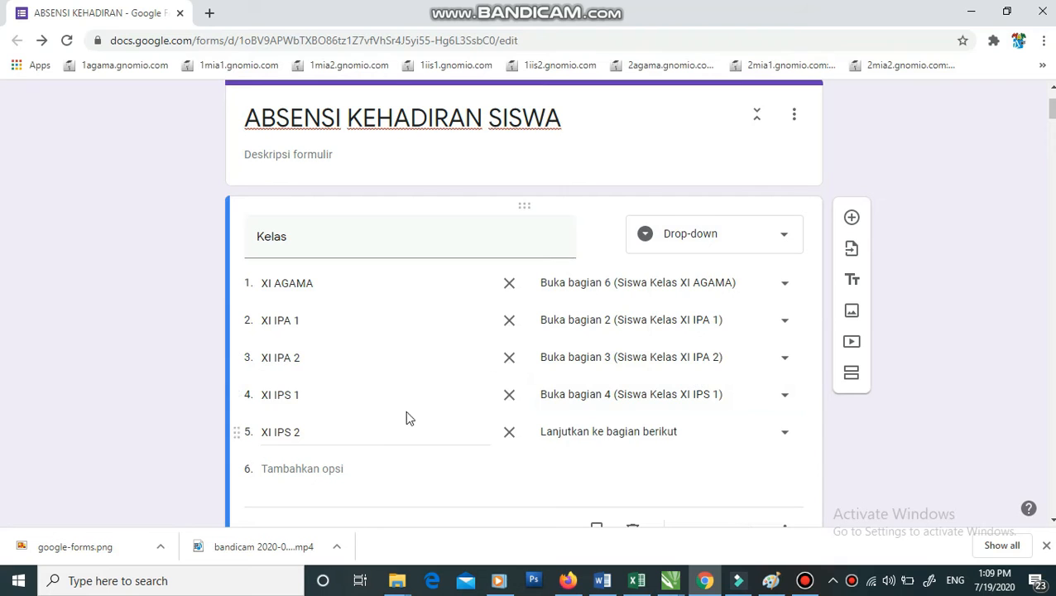
left_click(613, 443)
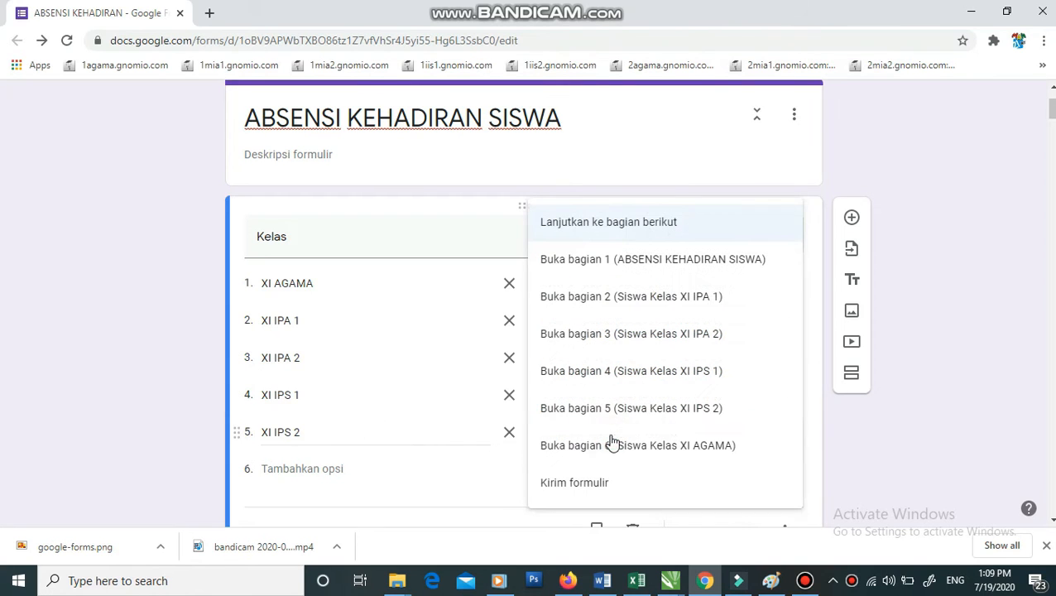
left_click(687, 411)
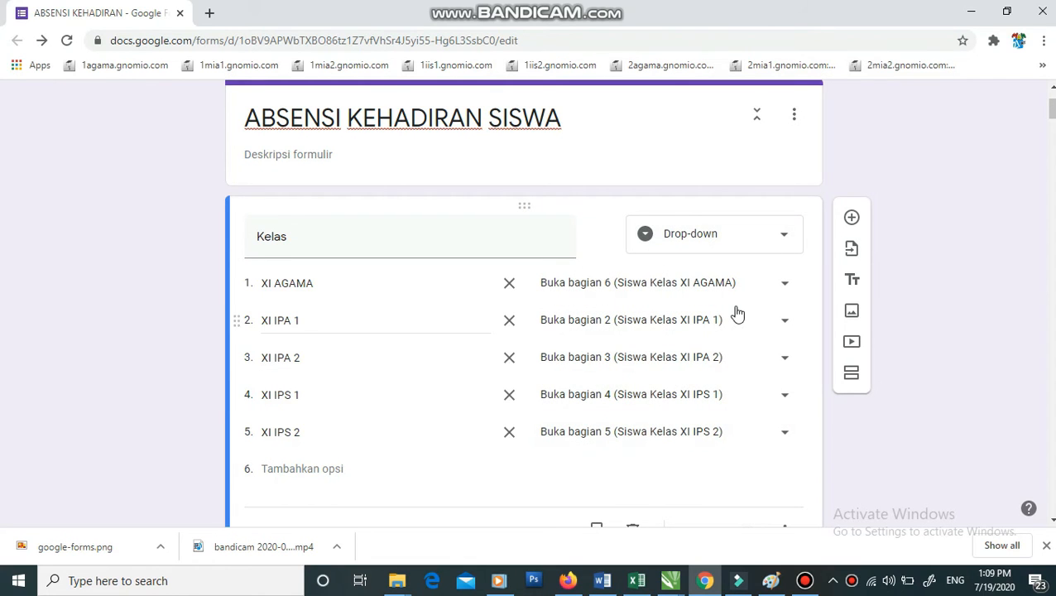
scroll(716, 307, "down", 2)
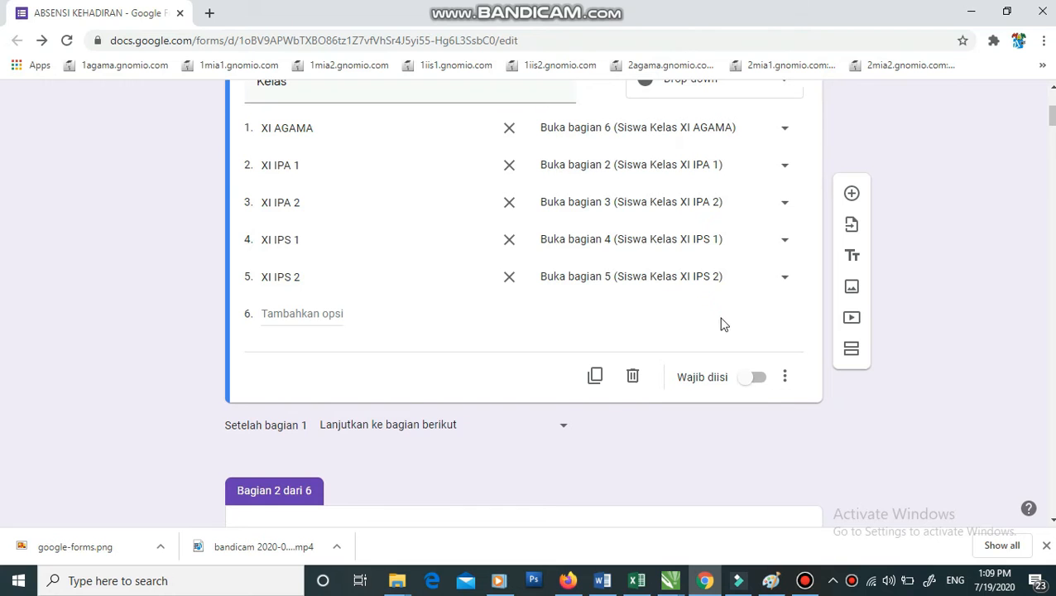
left_click(758, 379)
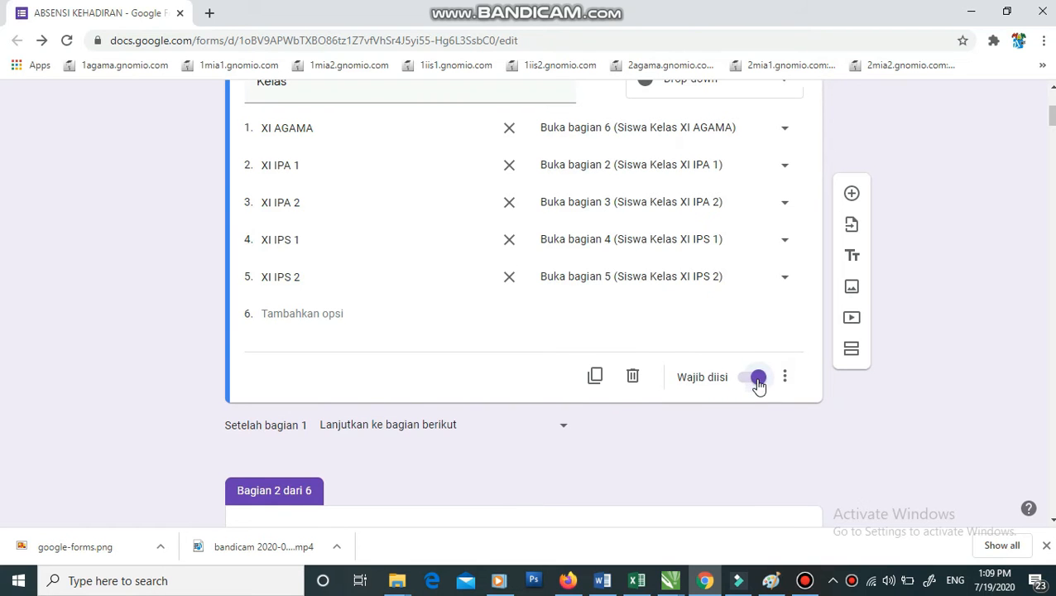
scroll(758, 384, "down", 4)
scroll(459, 349, "down", 1)
scroll(471, 344, "down", 6)
left_click(492, 337)
scroll(534, 346, "down", 12)
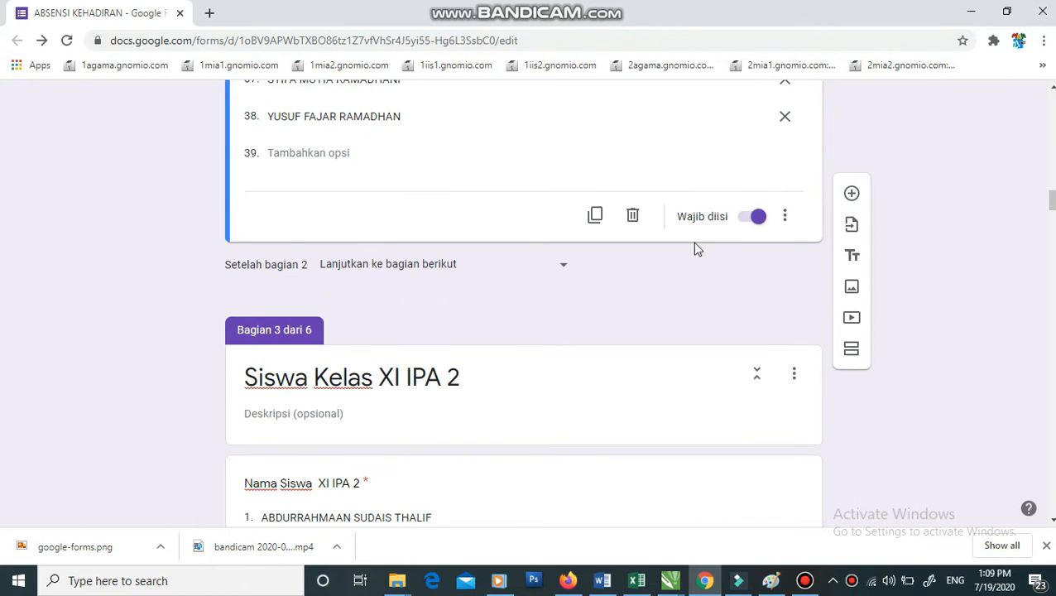
scroll(632, 306, "down", 4)
left_click(625, 314)
scroll(625, 315, "down", 7)
scroll(625, 317, "down", 8)
left_click_drag(1052, 266, 1051, 104)
left_click(826, 108)
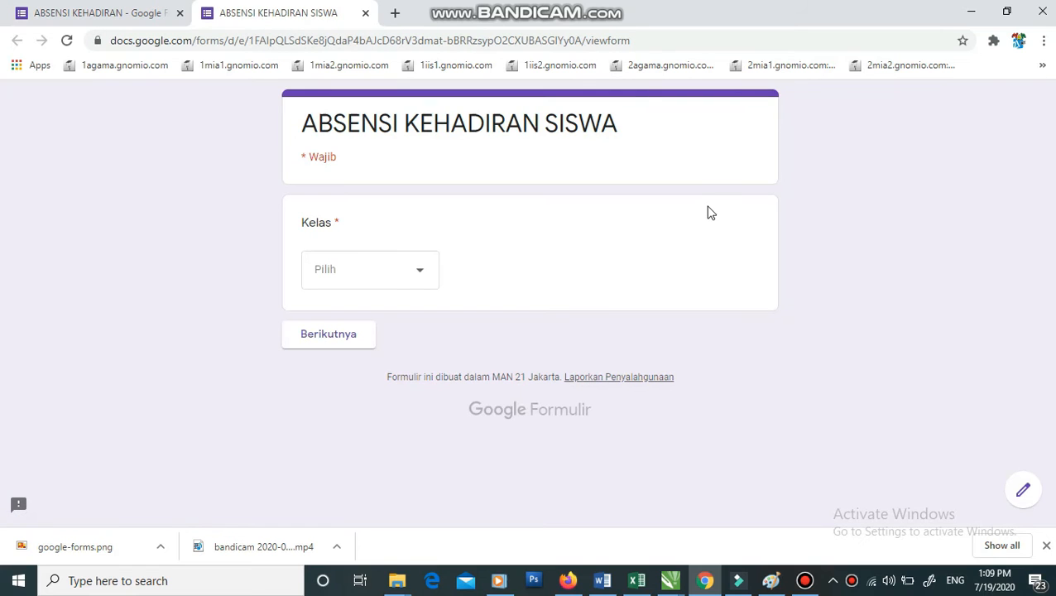
- In preview, choose XI AGAMA, verify it reaches the XI AGAMA name list, then go back
left_click(361, 274)
left_click(342, 339)
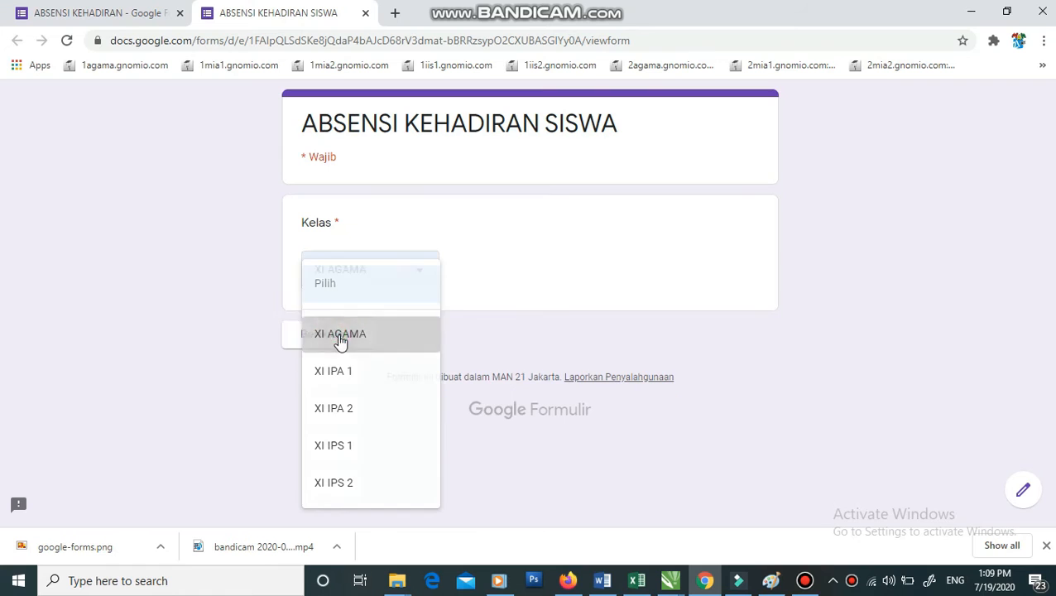
left_click(340, 336)
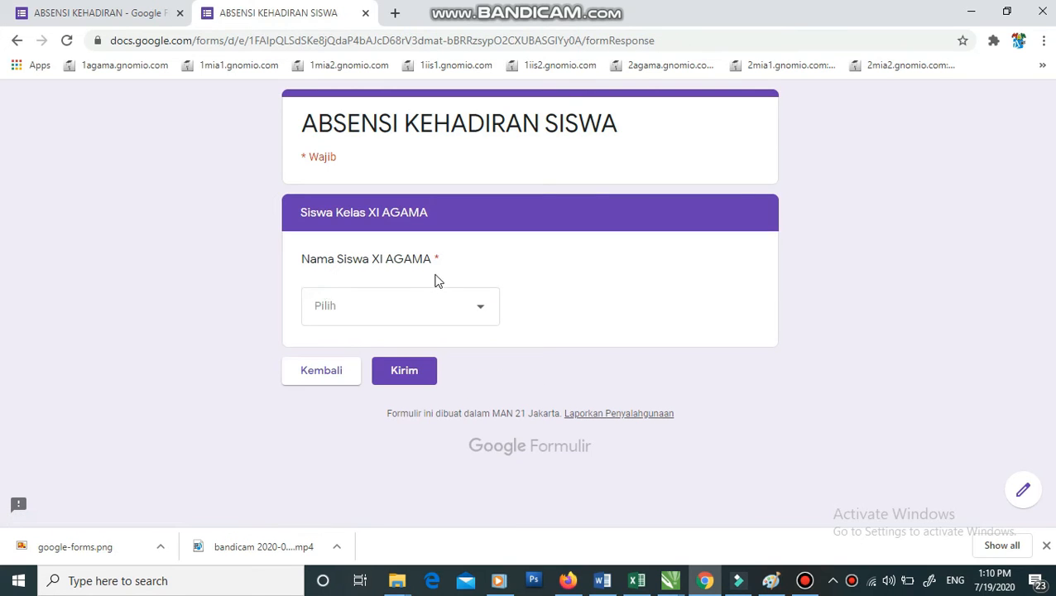
left_click(444, 311)
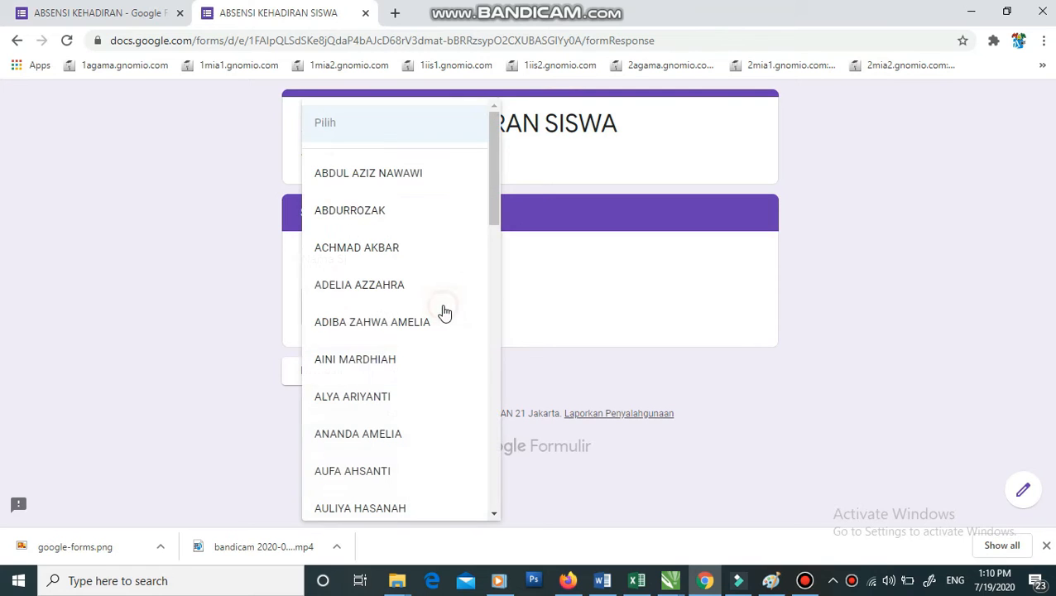
left_click(543, 264)
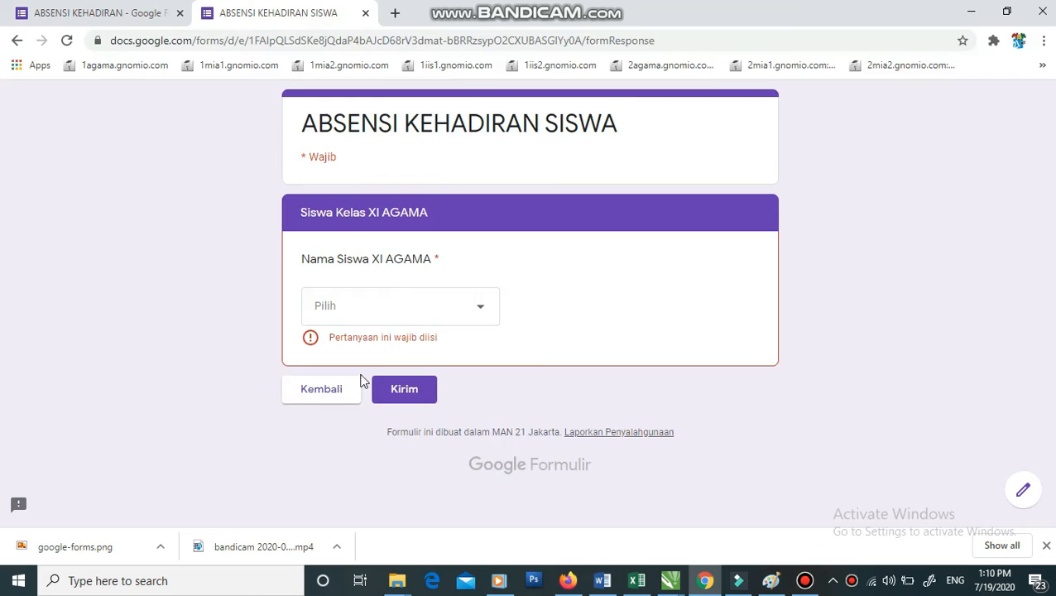
left_click(329, 394)
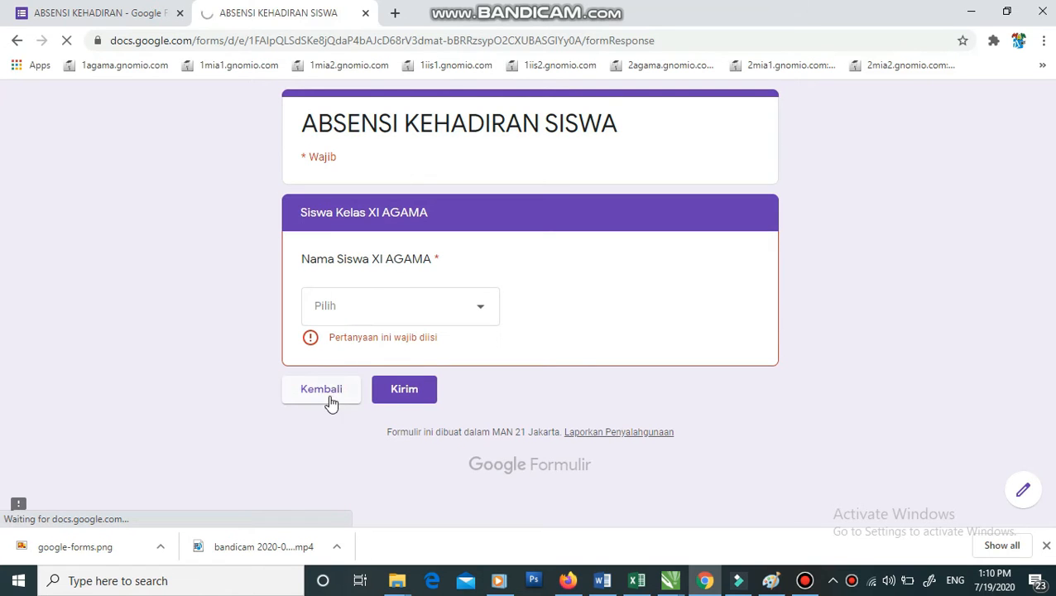
- In preview, choose XI IPS 1, pick a student from its list, and continue
left_click(355, 276)
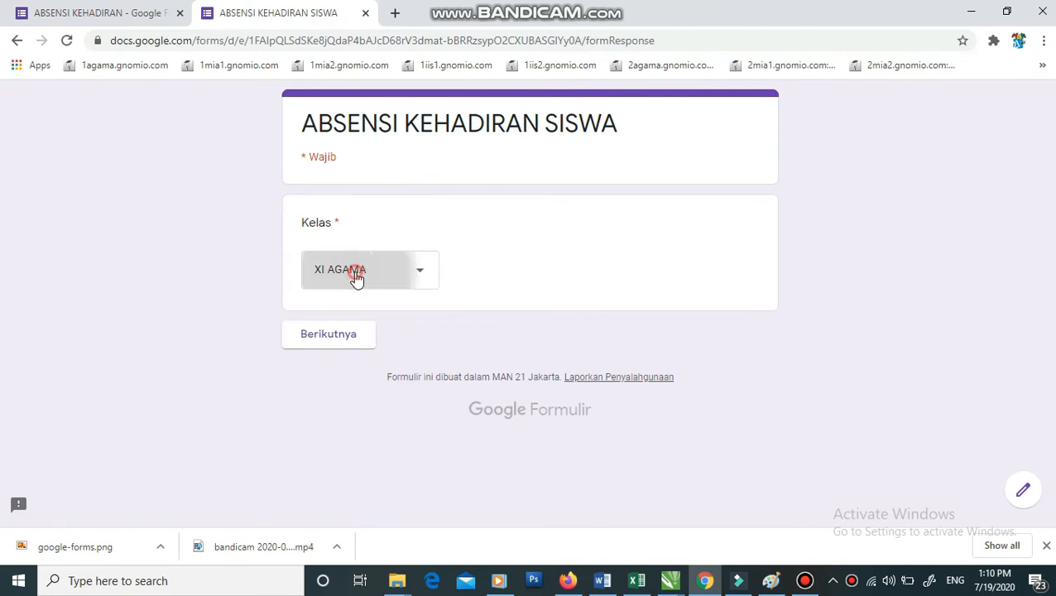
left_click(351, 380)
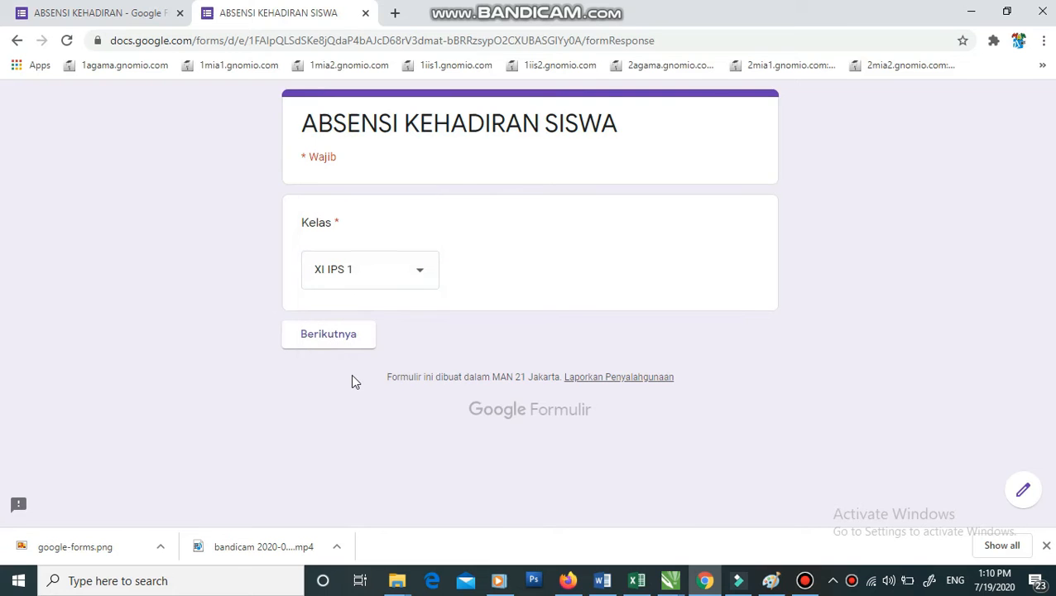
left_click(344, 350)
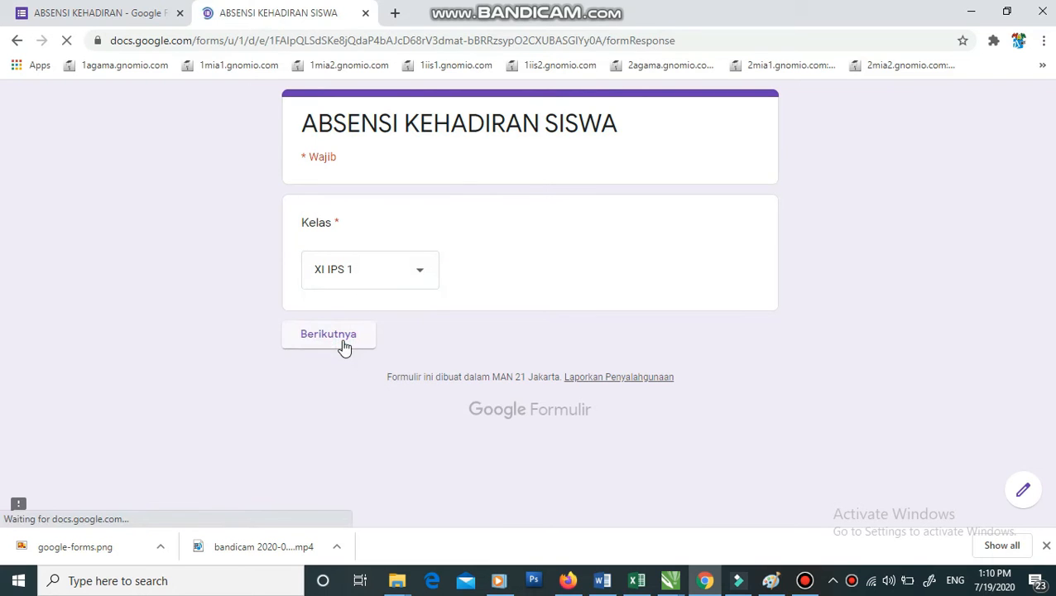
left_click(376, 307)
left_click(578, 255)
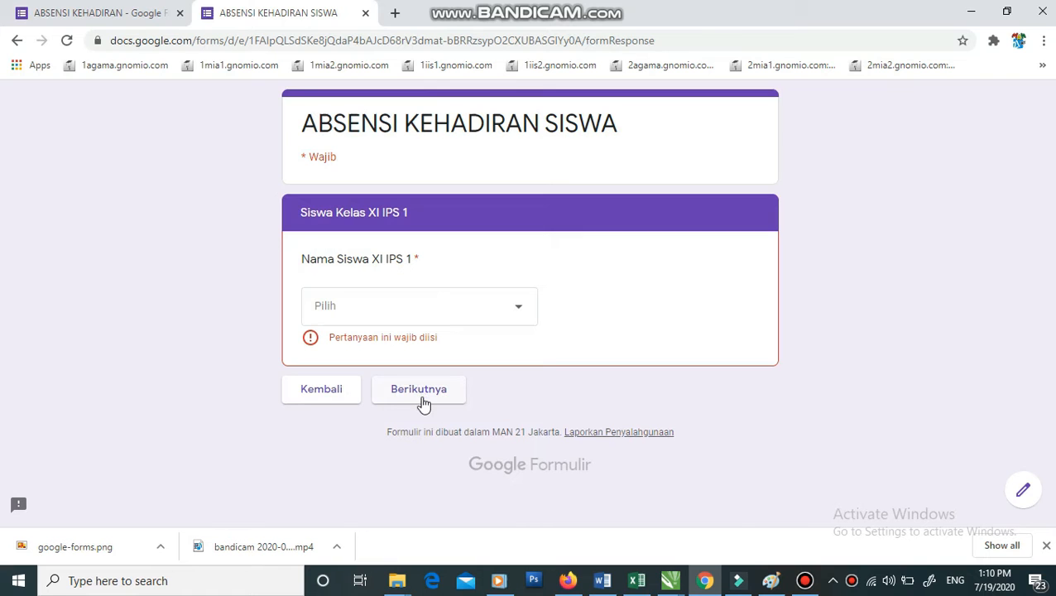
left_click(405, 313)
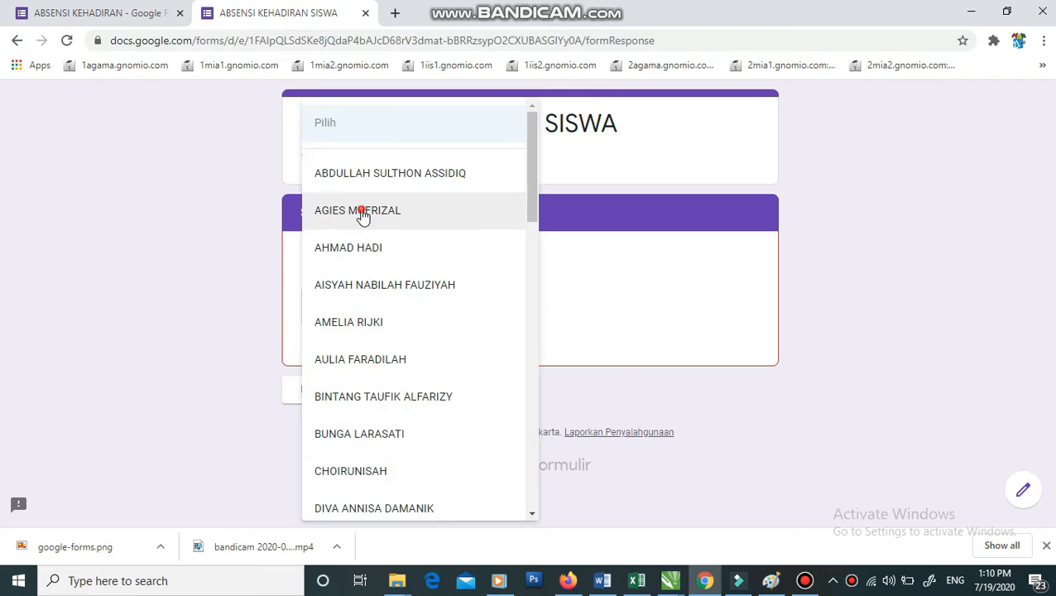
left_click(361, 213)
left_click(438, 373)
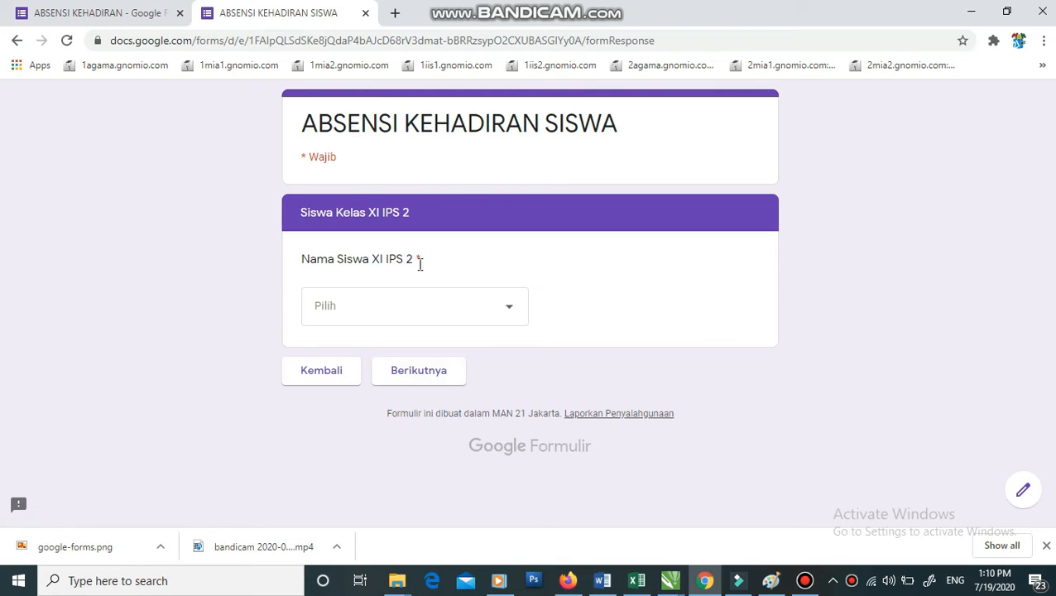
- Recheck that XI IPS 1 wrongly advances to the XI IPS 2 section, then leave the preview
left_click(331, 373)
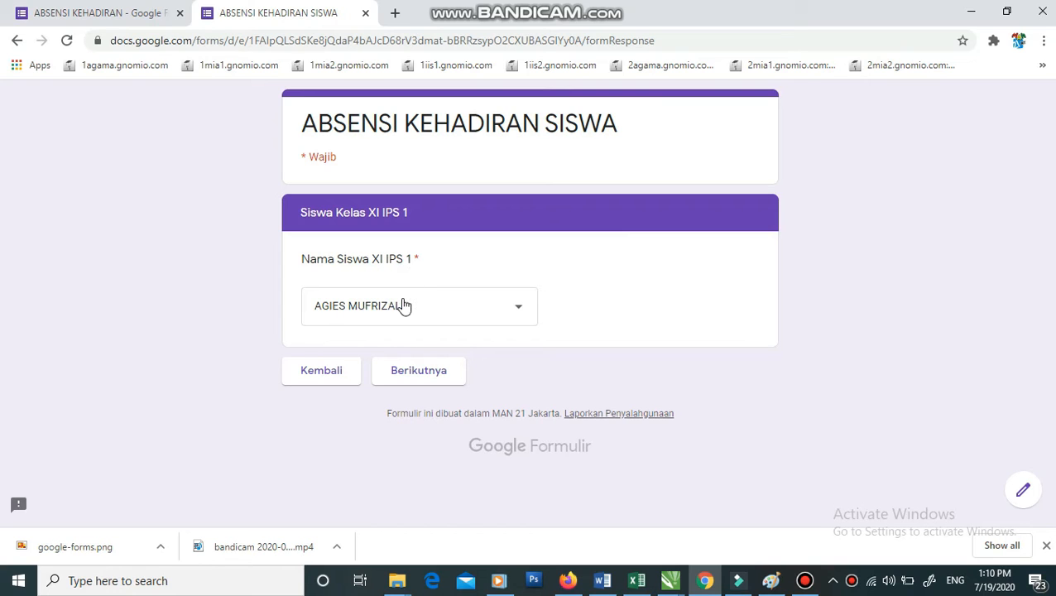
left_click(418, 373)
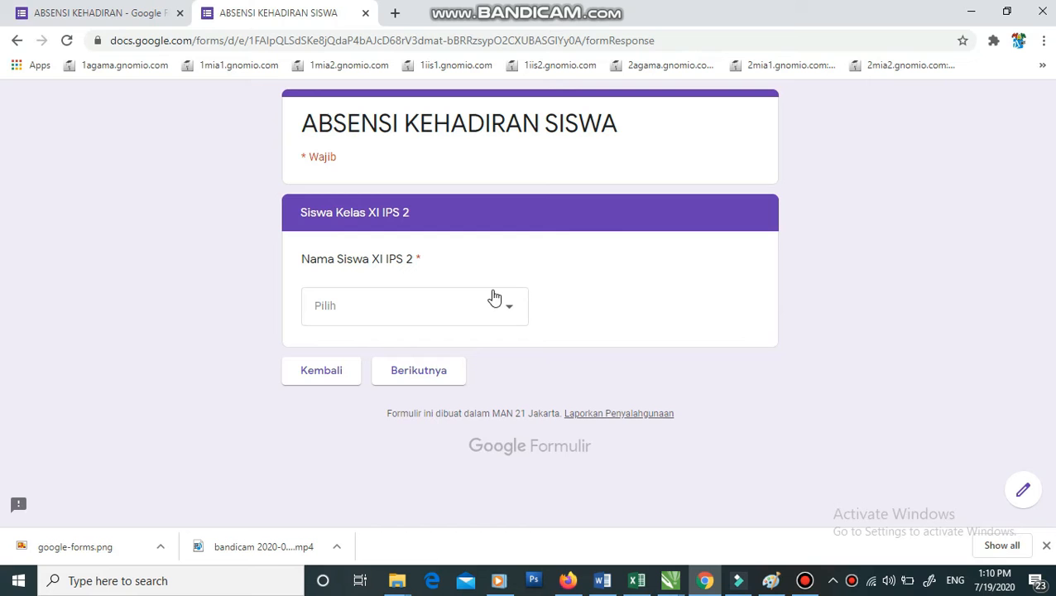
left_click(1024, 490)
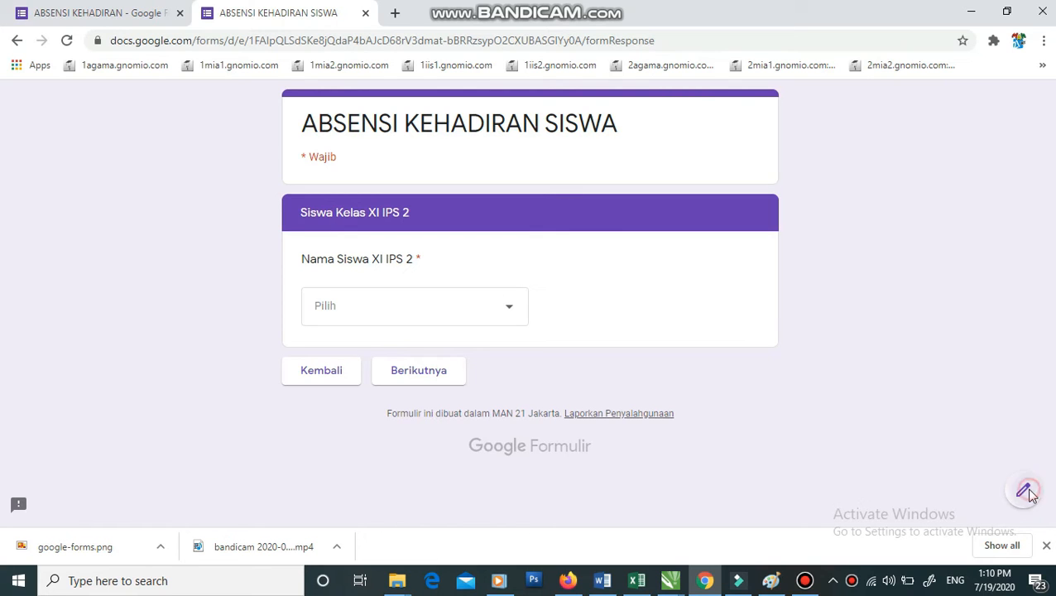
left_click(605, 130)
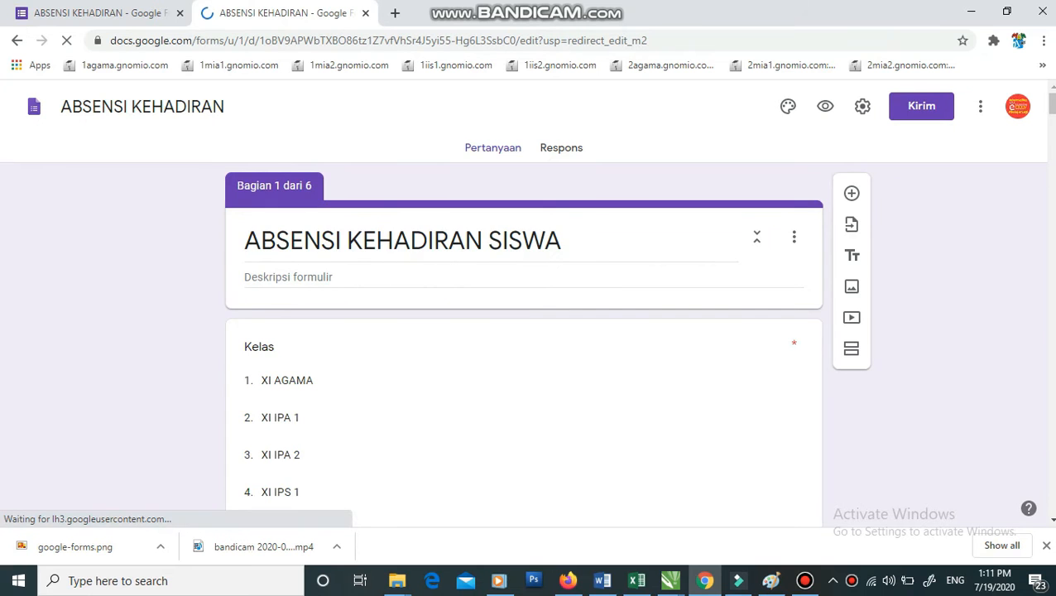
- Add a new multiple-choice question below the last student name list and start typing its title
left_click_drag(1051, 106, 1047, 506)
left_click(502, 320)
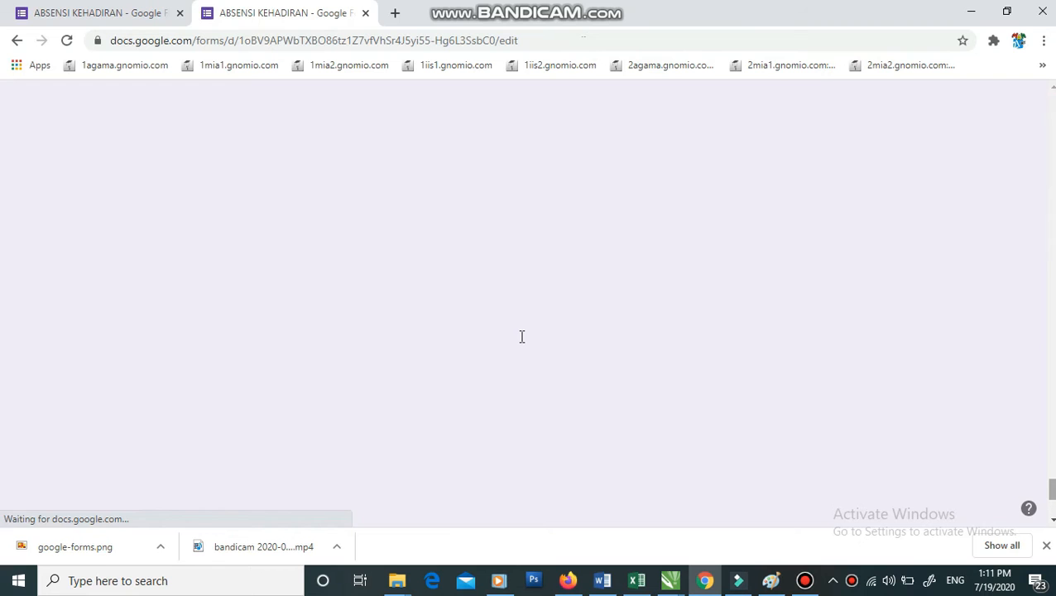
scroll(521, 342, "down", 3)
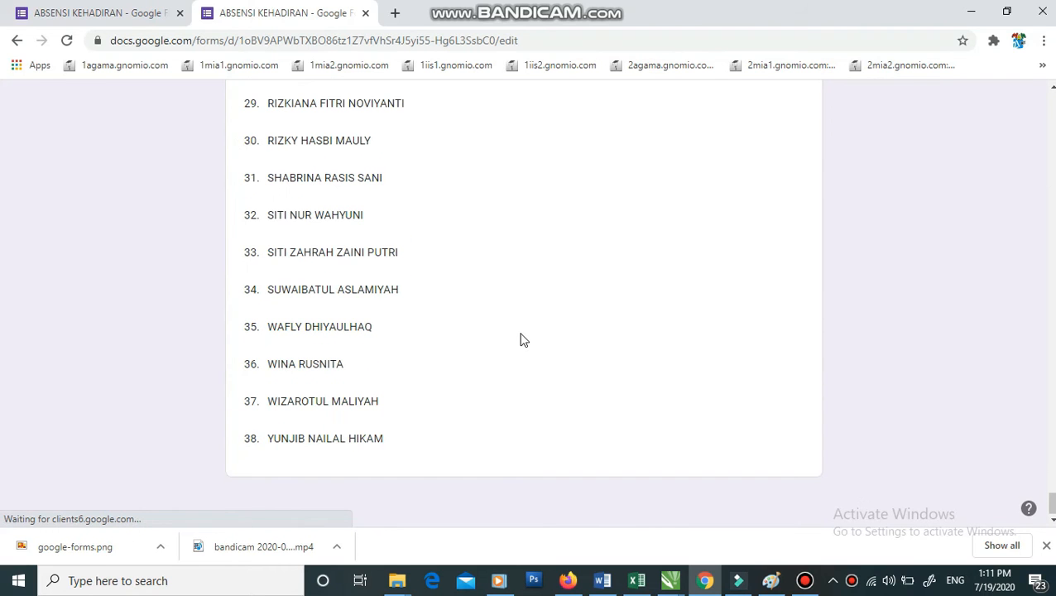
left_click(518, 324)
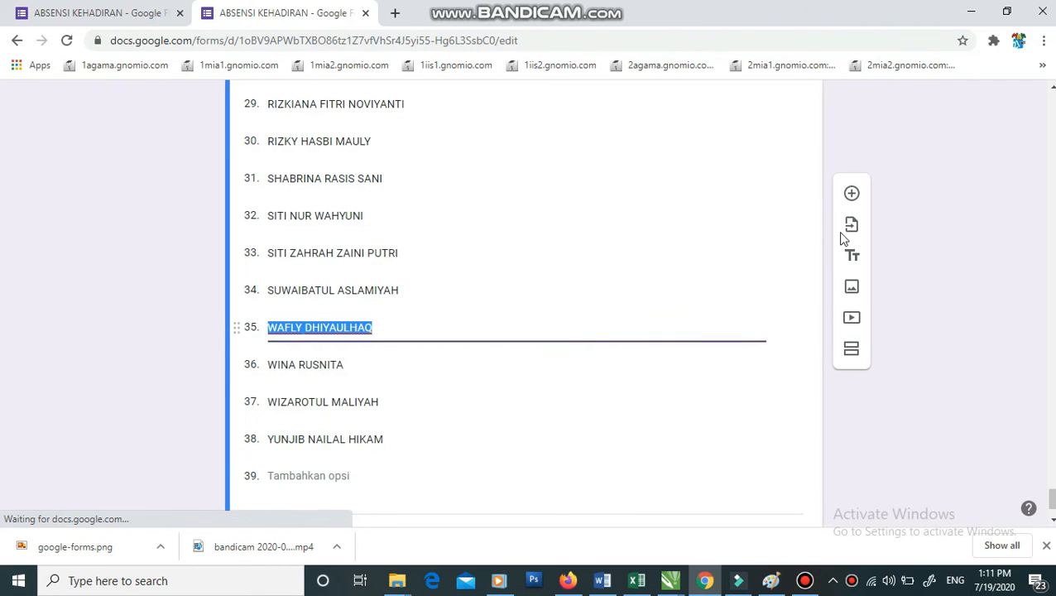
left_click(852, 196)
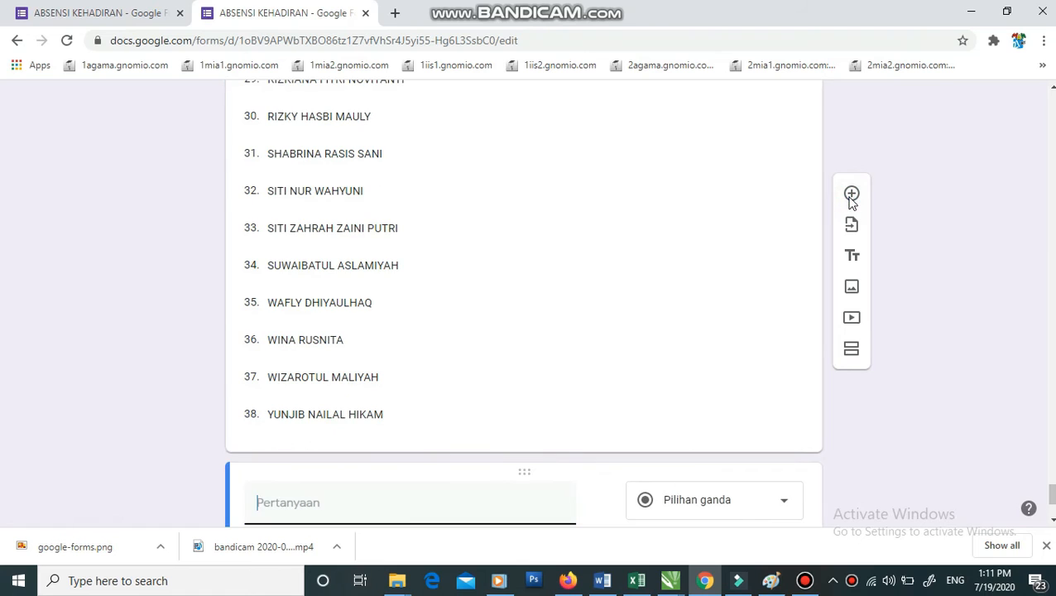
type("kETERANGAN")
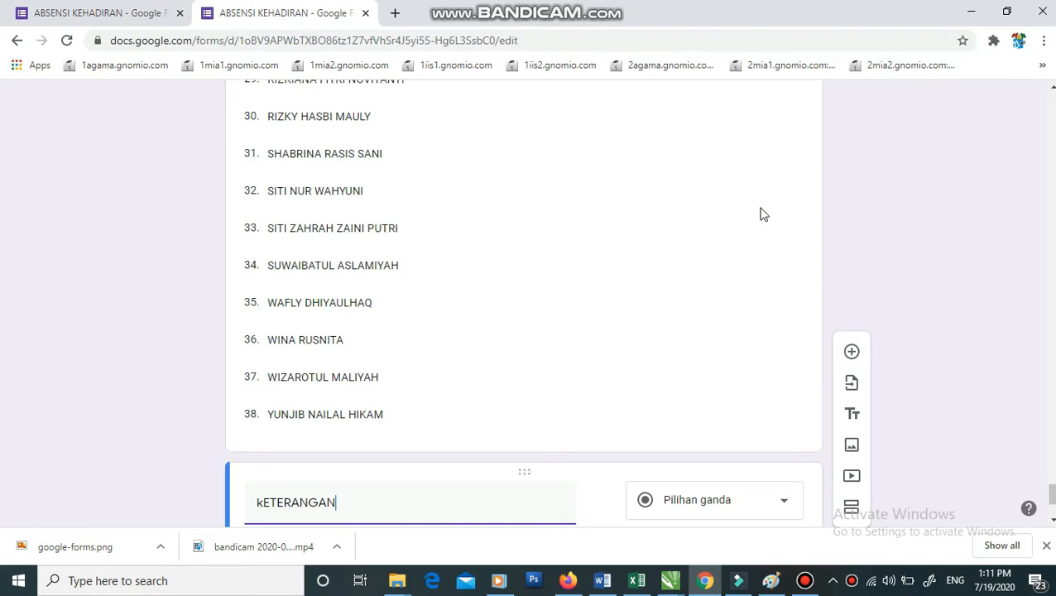
left_click(256, 356)
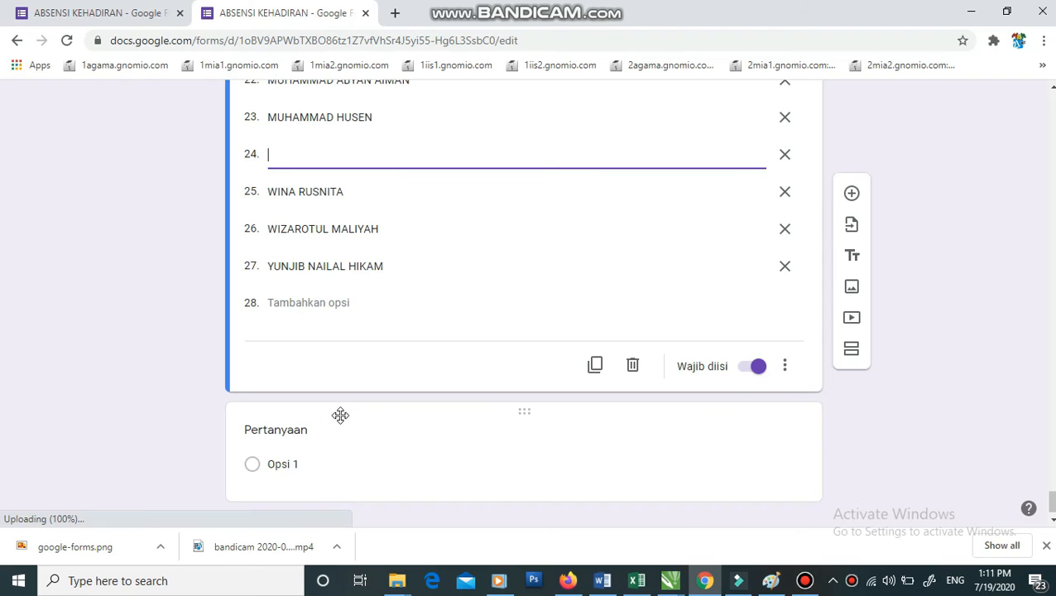
- Title the question Keterangan, set the first option to Hadir, and add two more options
left_click(380, 440)
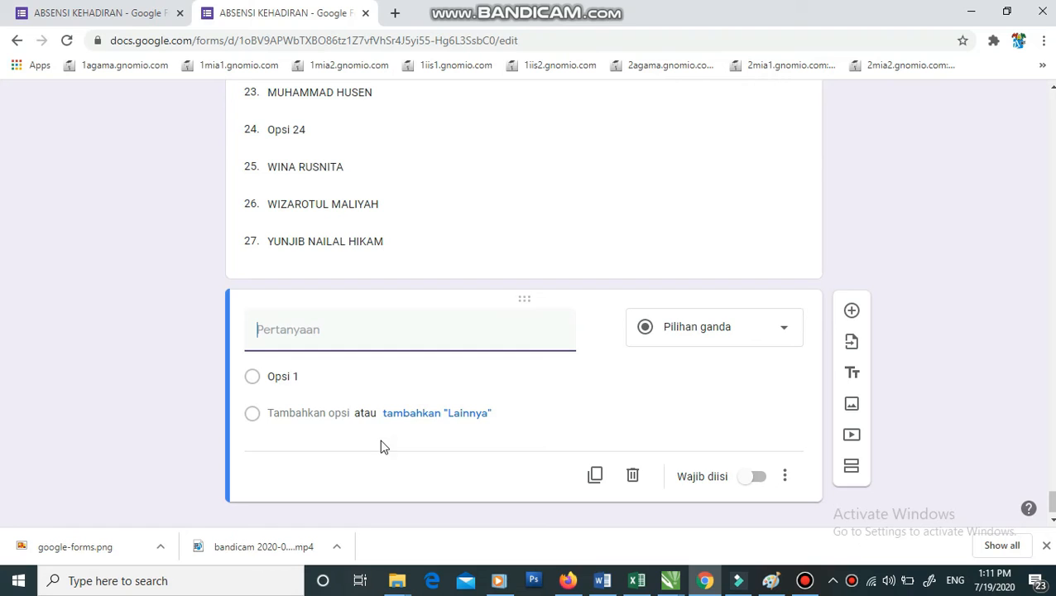
type("Ket")
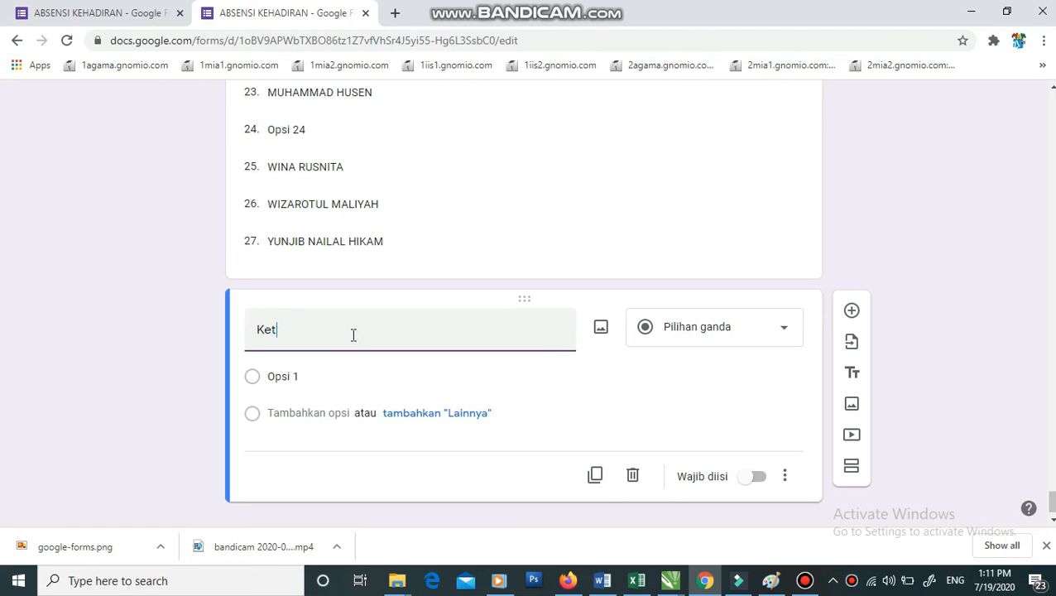
type("erangan")
left_click(313, 375)
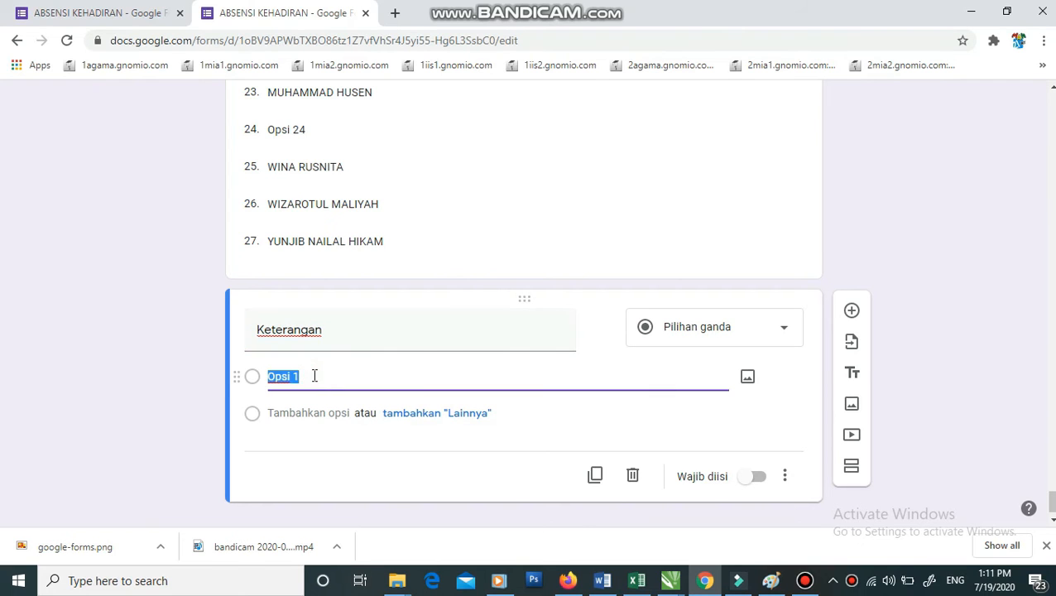
type("Hadir")
left_click(304, 411)
type("Izin")
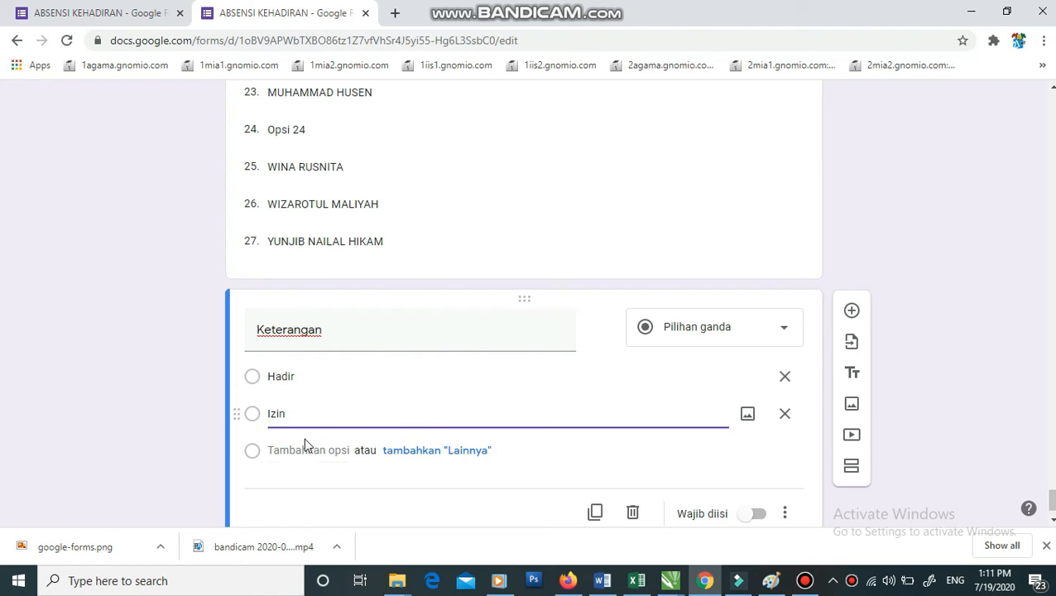
left_click(304, 449)
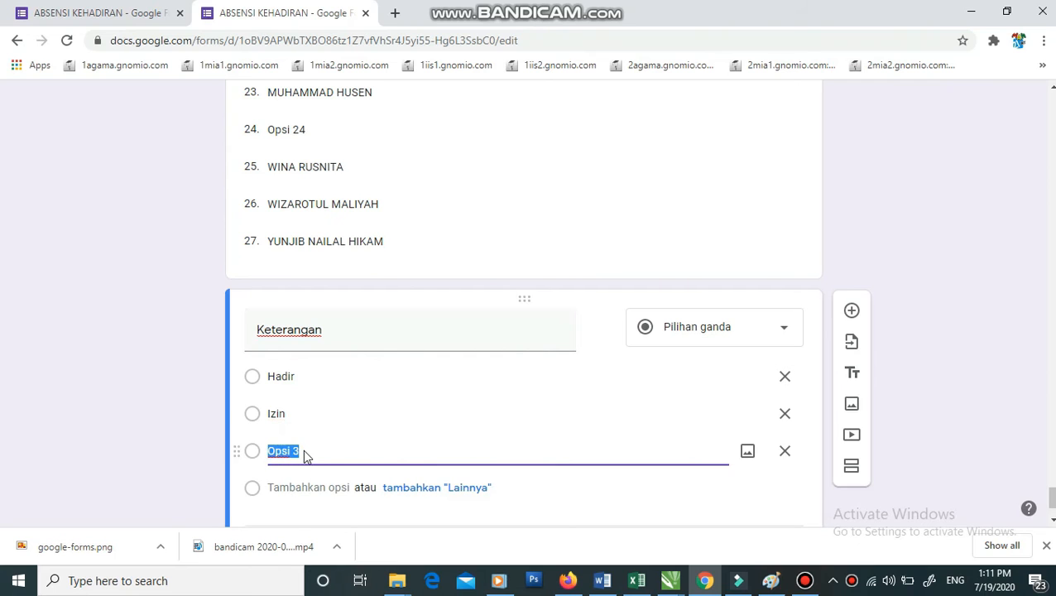
- Set the second and third options to Sakit and Izin, and delete the extra empty Opsi 4
double_click(295, 411)
type("Sakit")
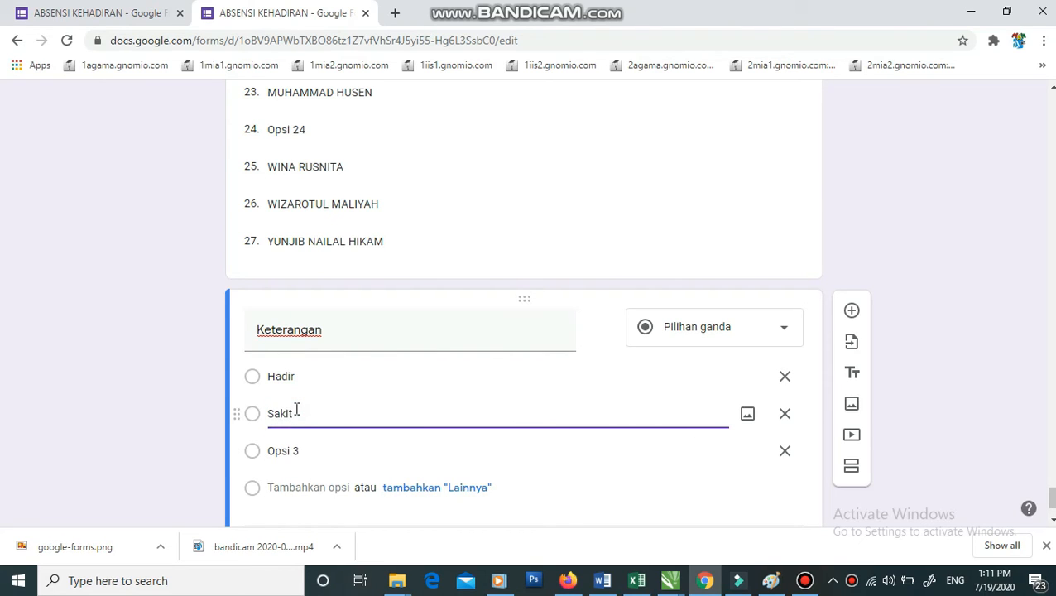
double_click(300, 450)
type("Izin")
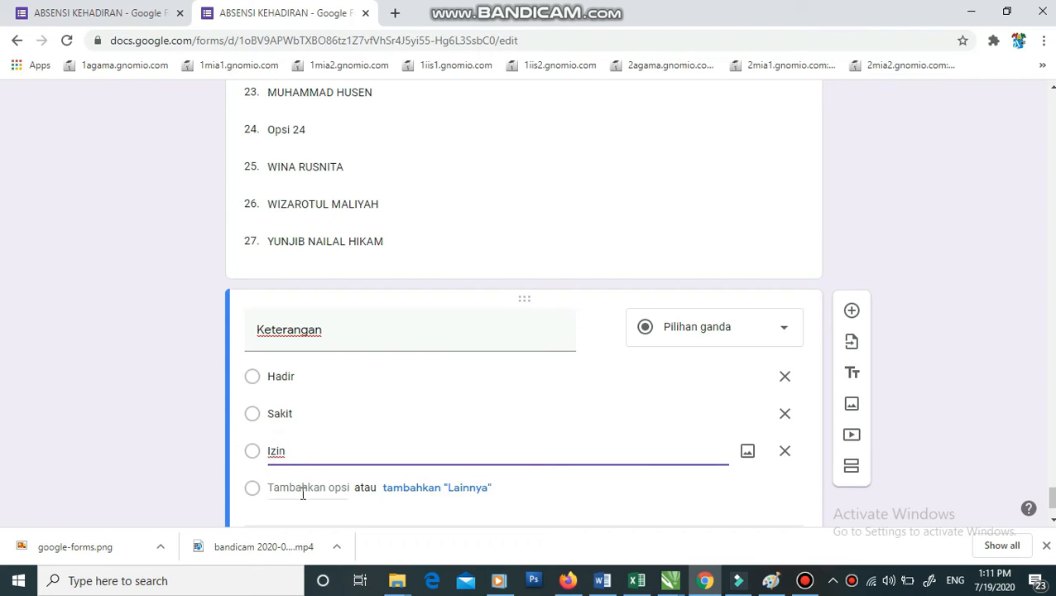
left_click(301, 490)
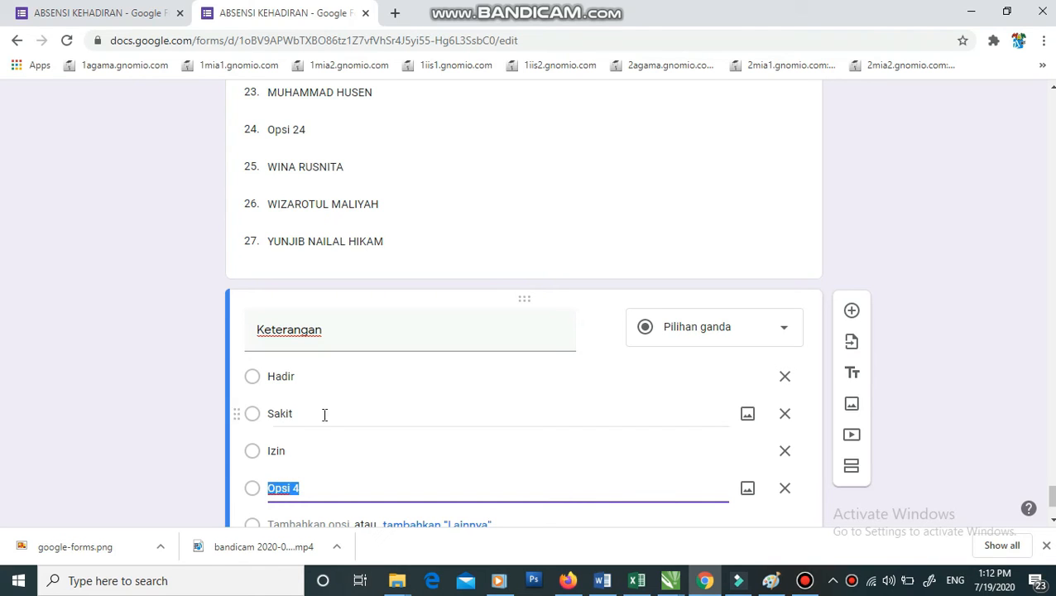
left_click(784, 489)
left_click(952, 415)
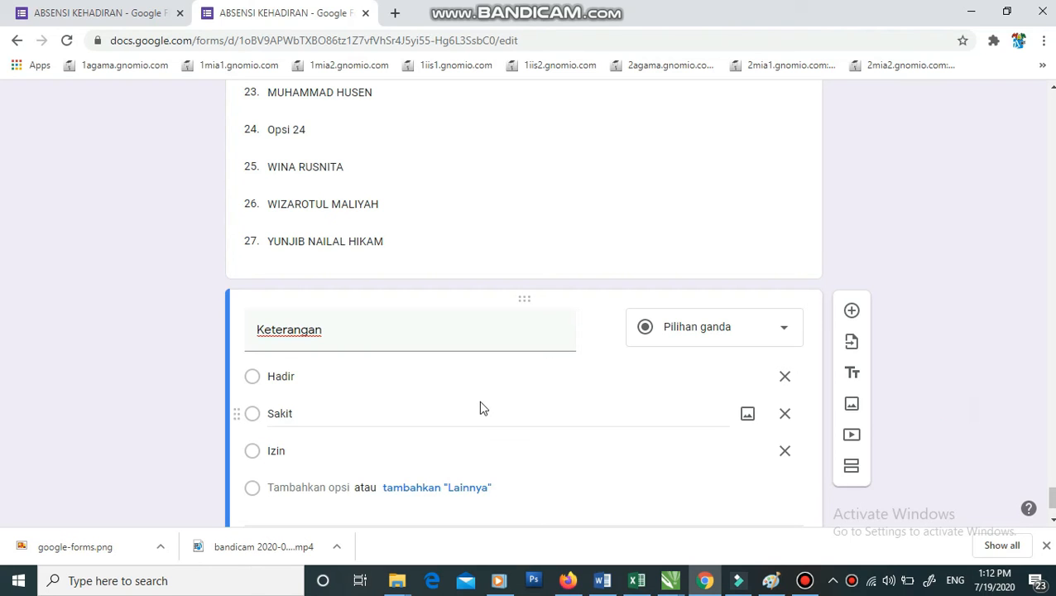
- Set 'Setelah bagian 2' (Siswa Kelas XI IPA 1) to Kirim formulir
scroll(480, 402, "up", 16)
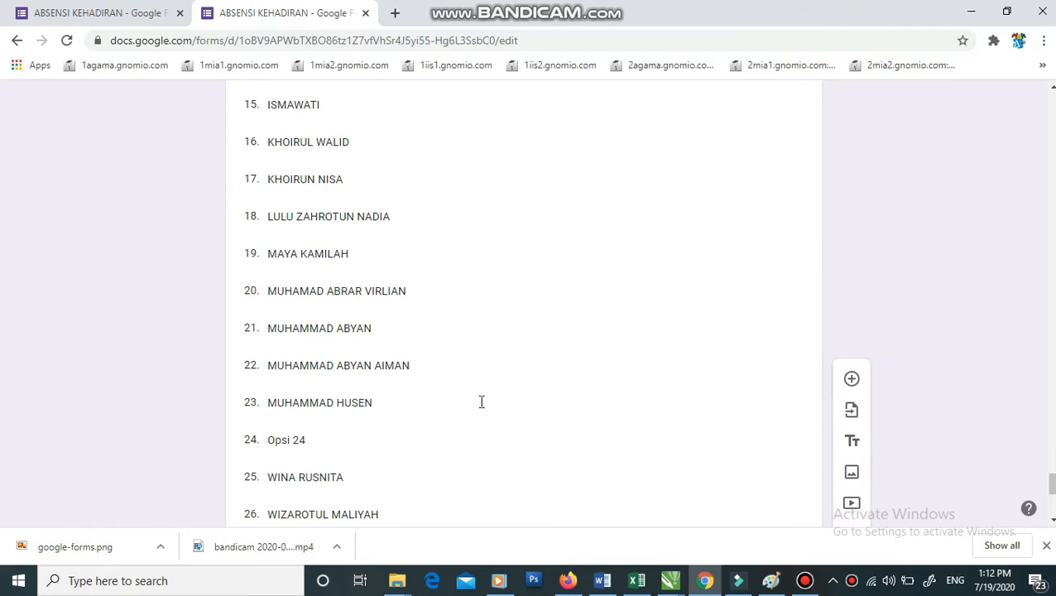
scroll(480, 403, "up", 20)
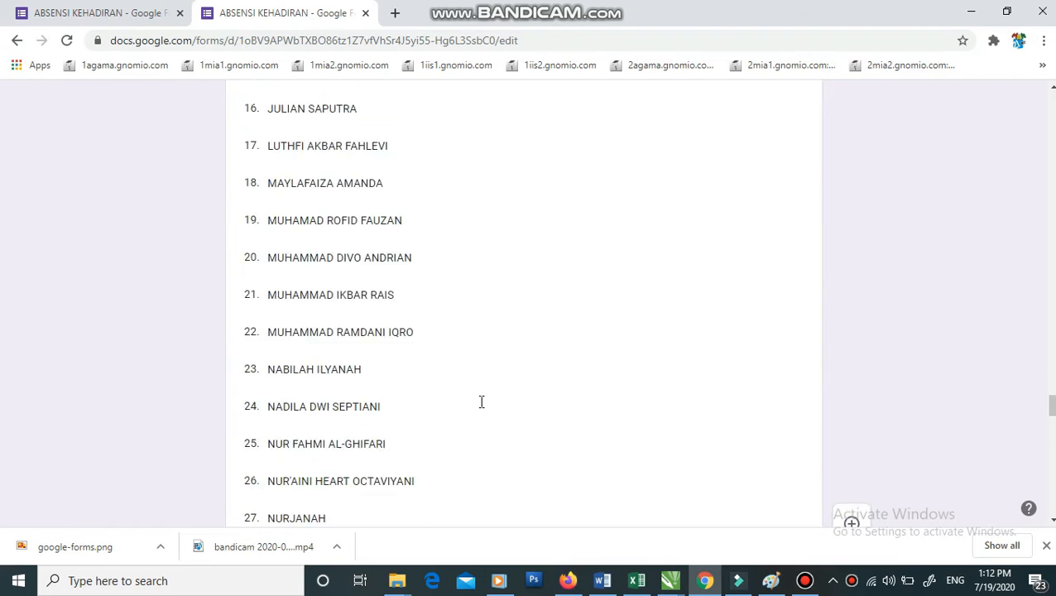
scroll(478, 400, "up", 16)
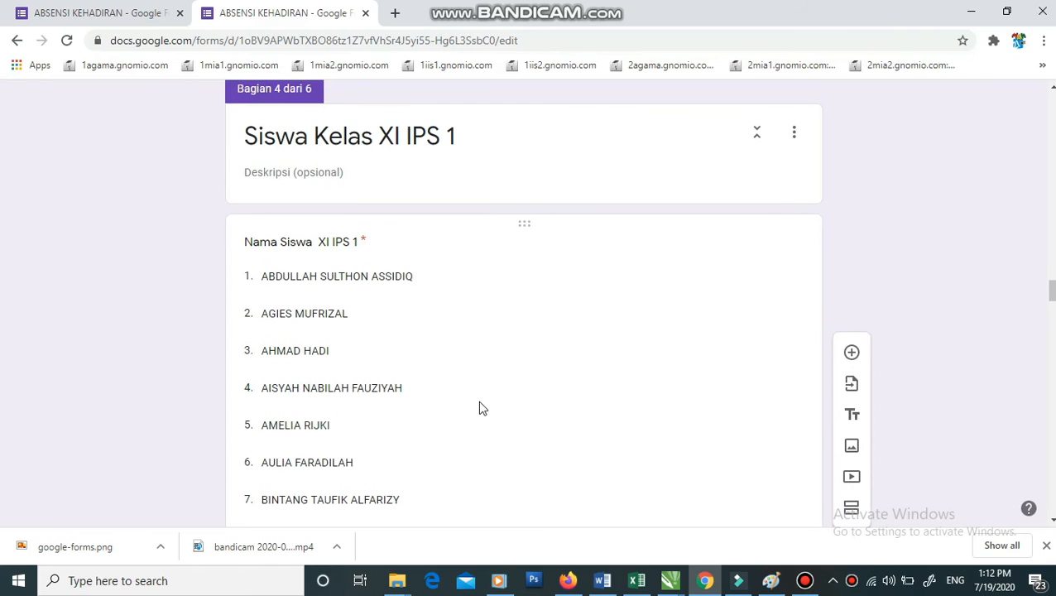
scroll(478, 403, "up", 7)
scroll(478, 408, "up", 17)
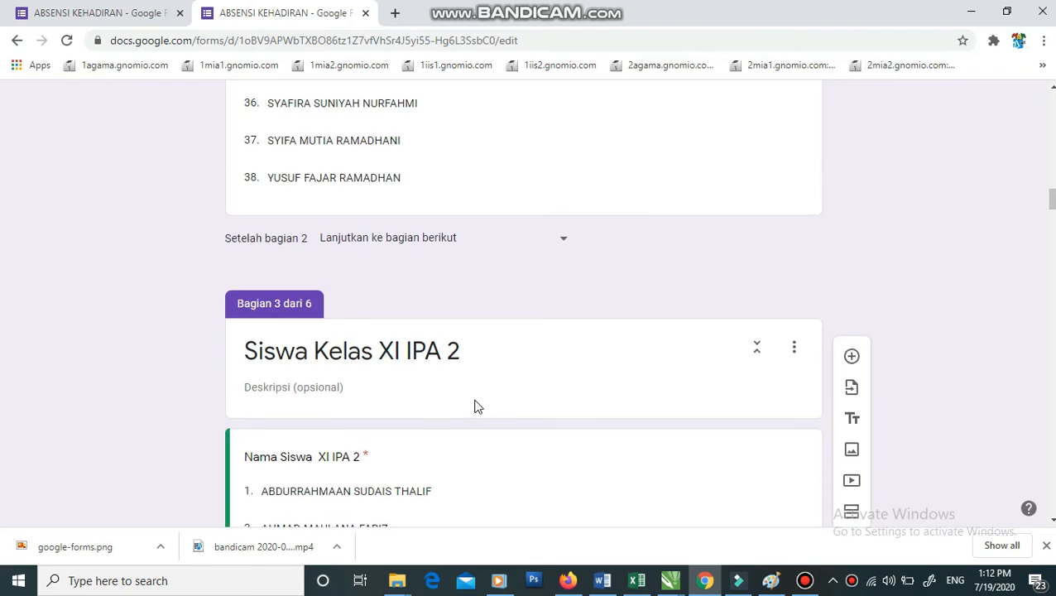
scroll(478, 404, "up", 12)
scroll(475, 401, "up", 8)
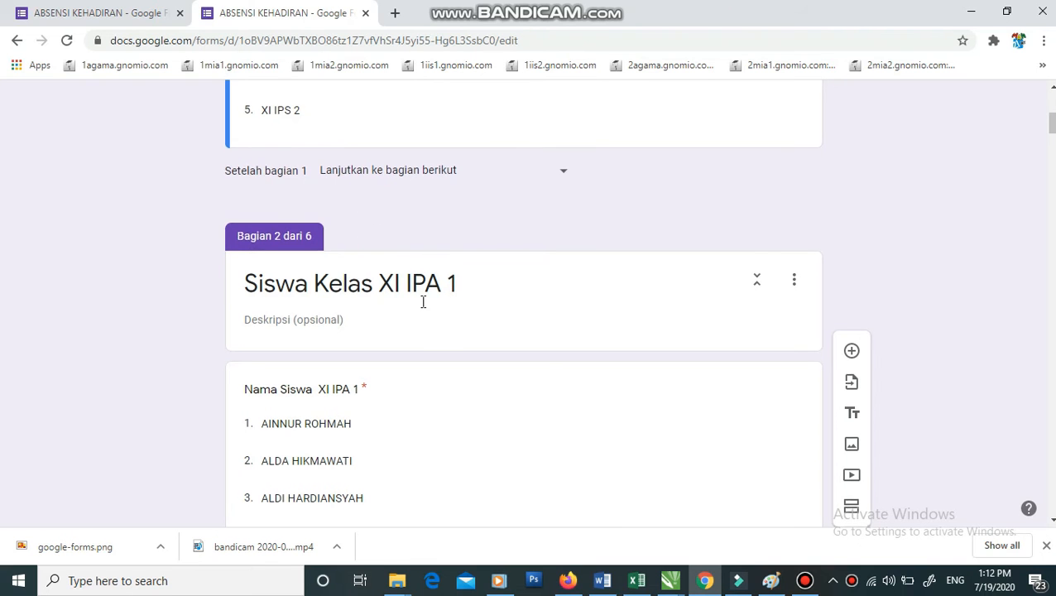
scroll(423, 304, "down", 4)
scroll(422, 307, "down", 12)
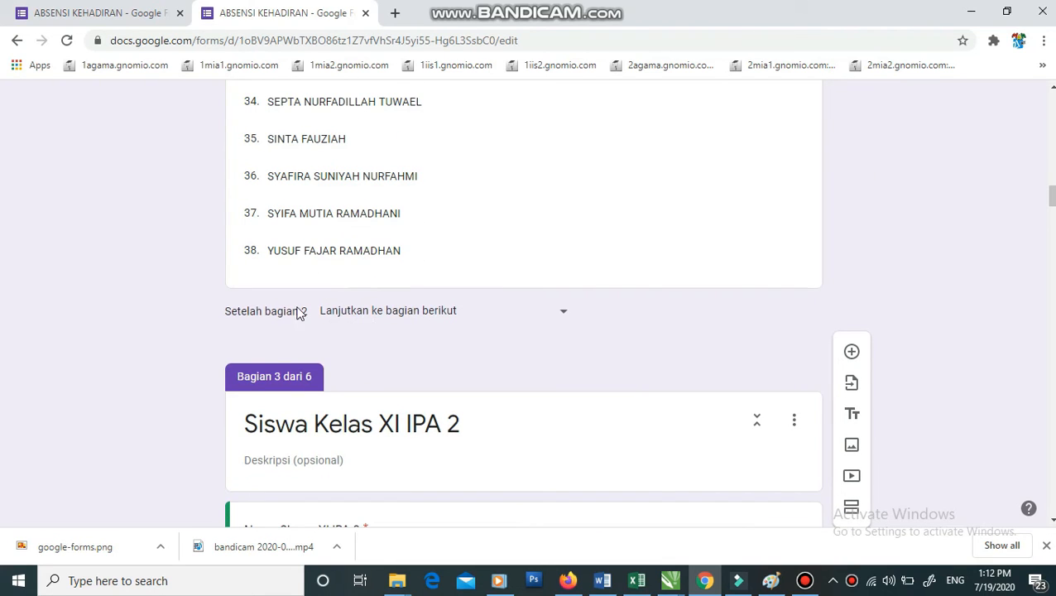
left_click(453, 318)
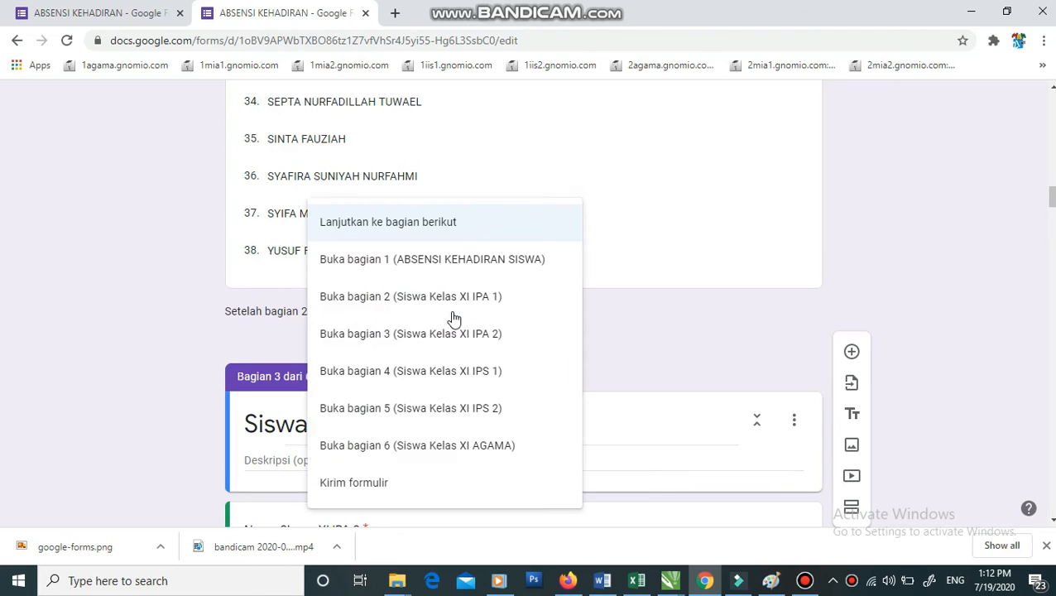
left_click(363, 483)
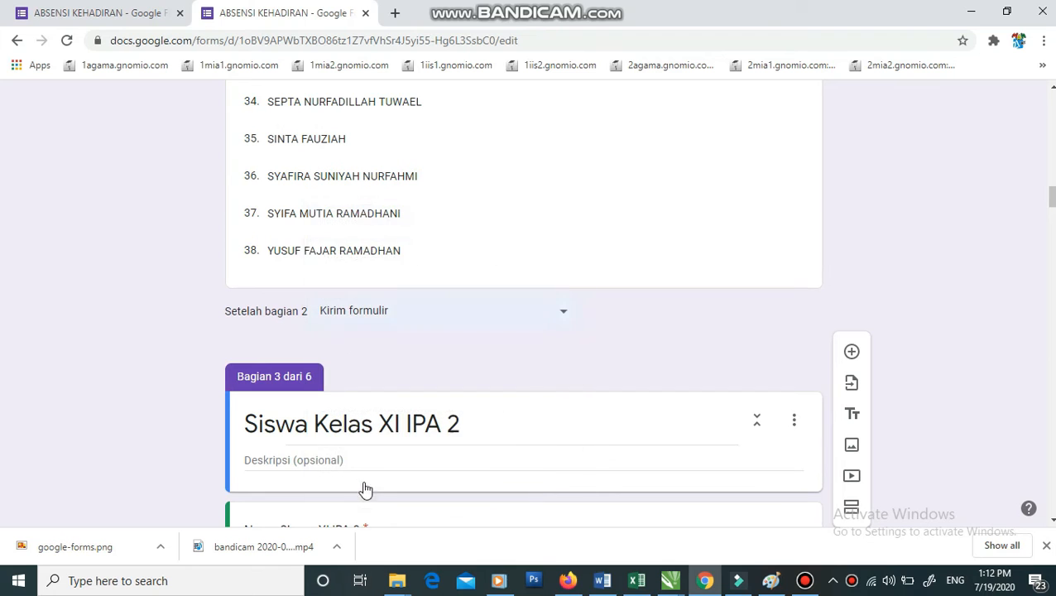
left_click(359, 306)
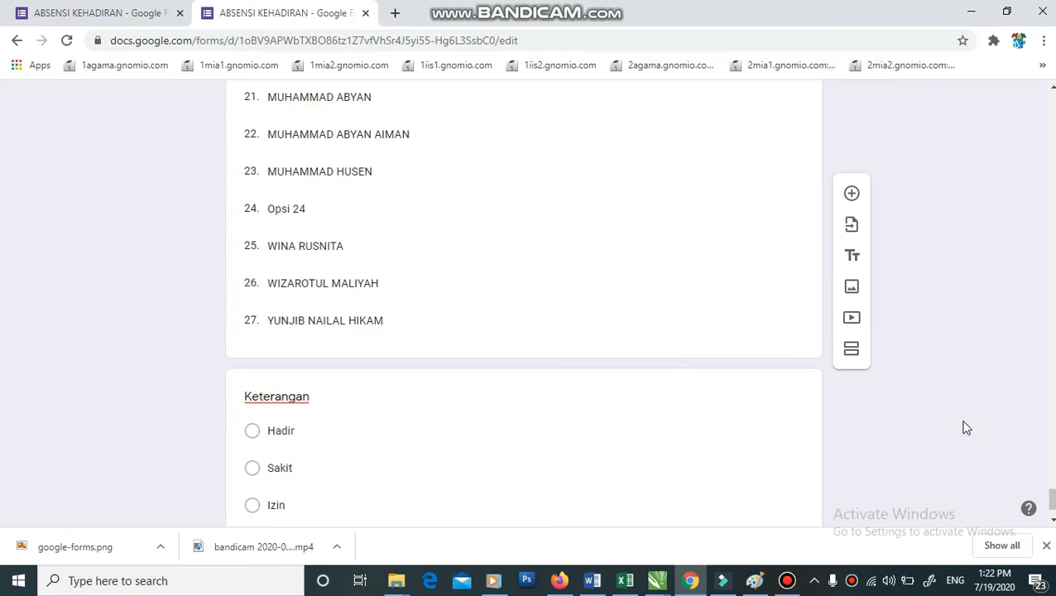
- Add a seventh section titled Keterangan and drag the Hadir/Sakit/Izin question into it
scroll(454, 458, "down", 1)
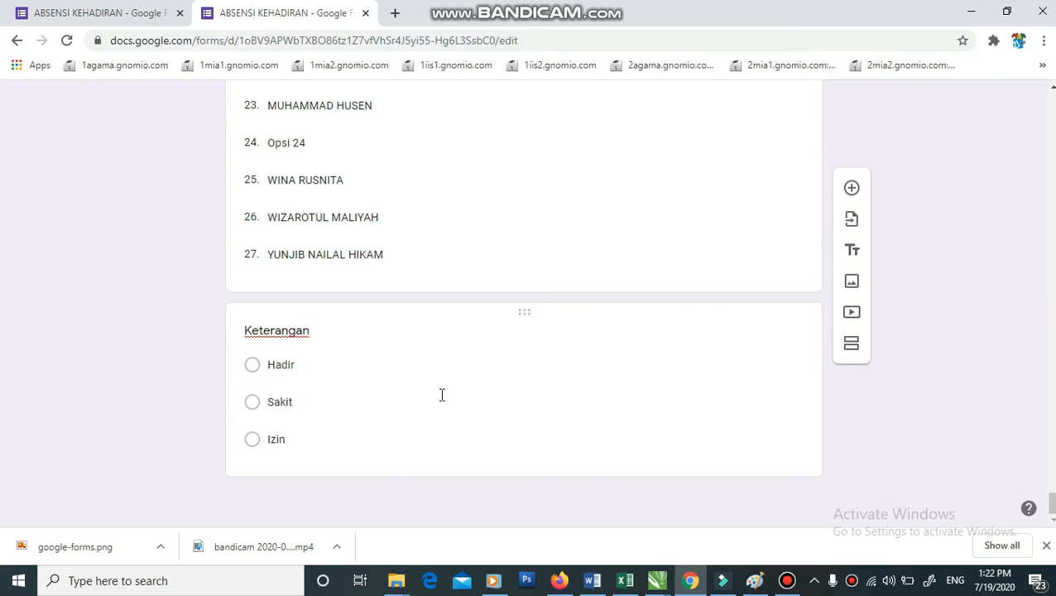
left_click(324, 332)
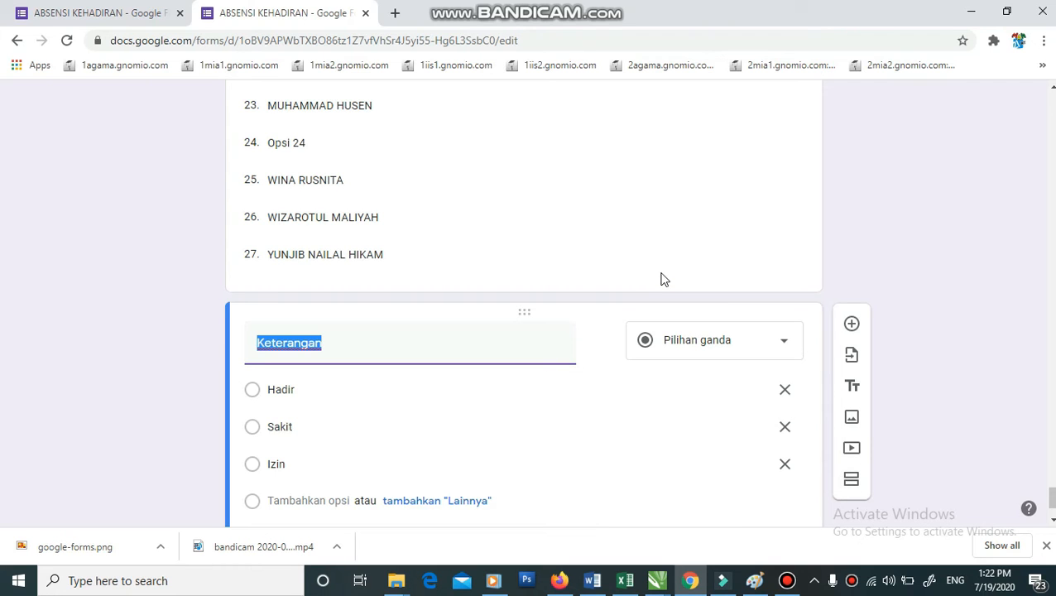
left_click(852, 479)
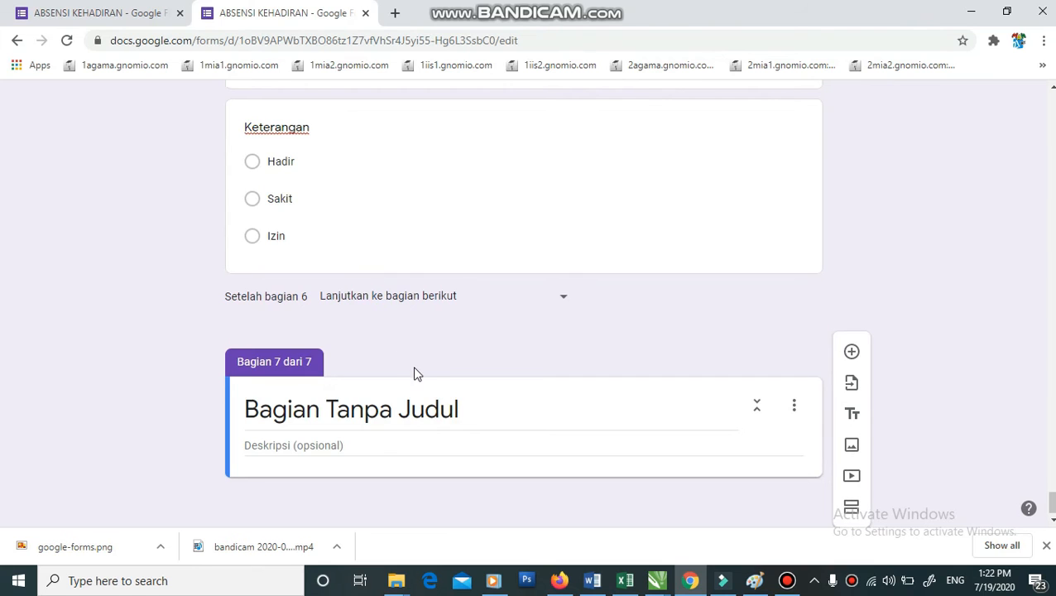
left_click(414, 481)
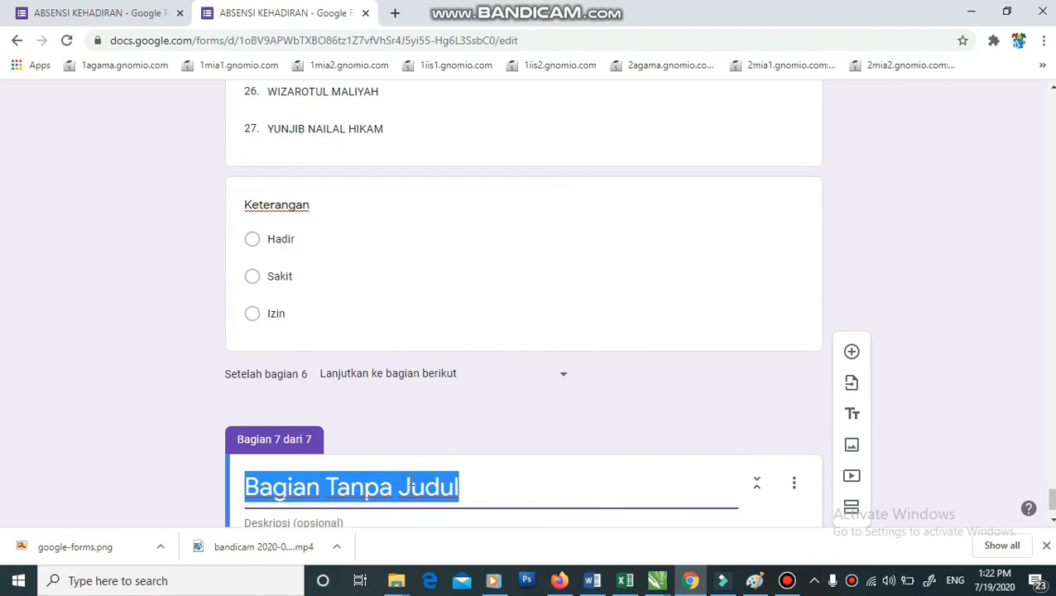
type("Ketranga")
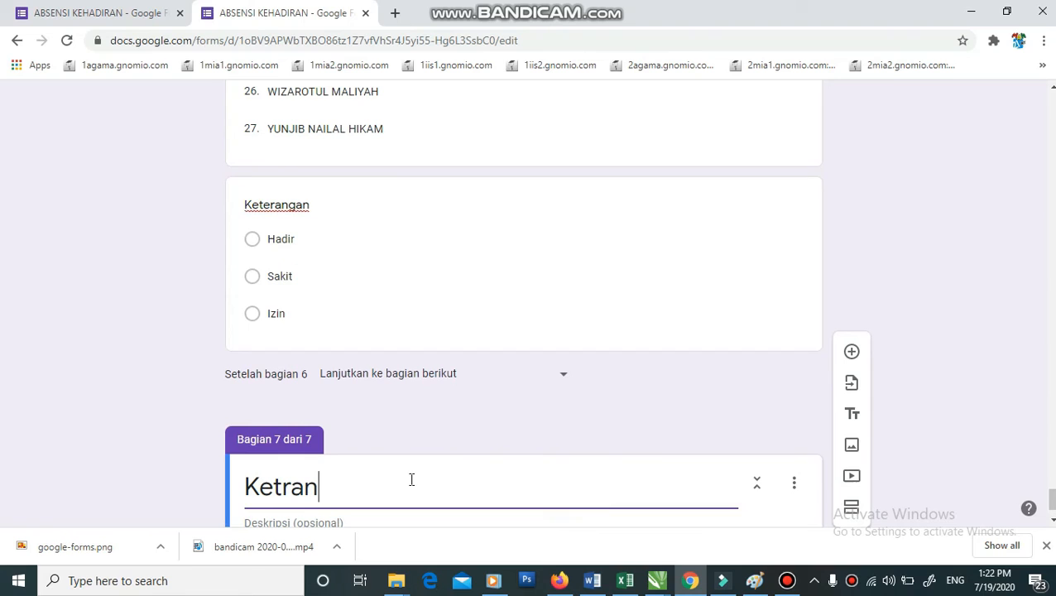
key("BackSpace")
key("BackSpace")
key("BackSpace")
key("BackSpace")
type("erangan")
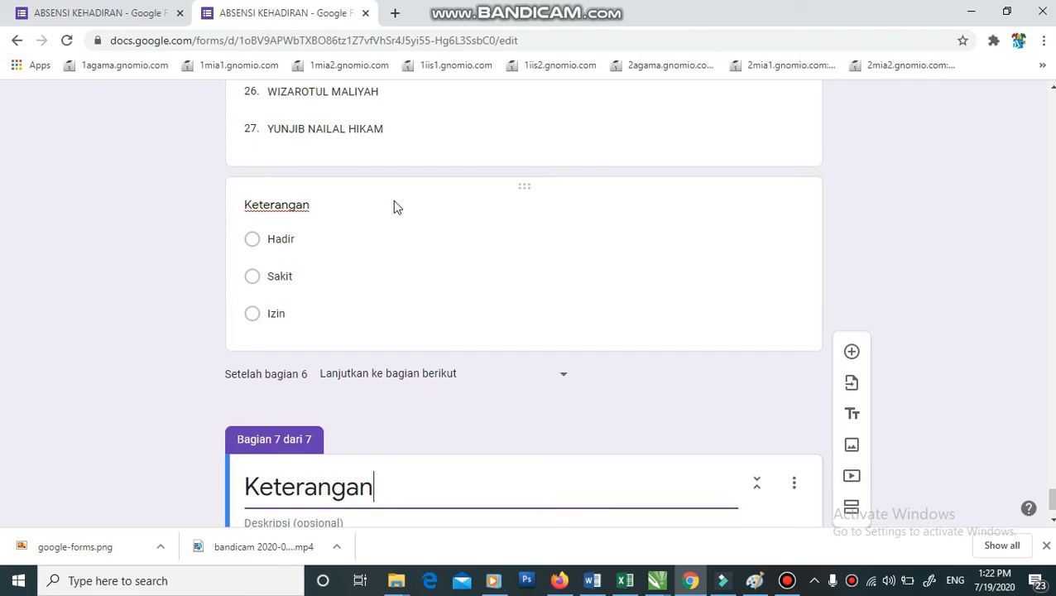
scroll(513, 187, "down", 1)
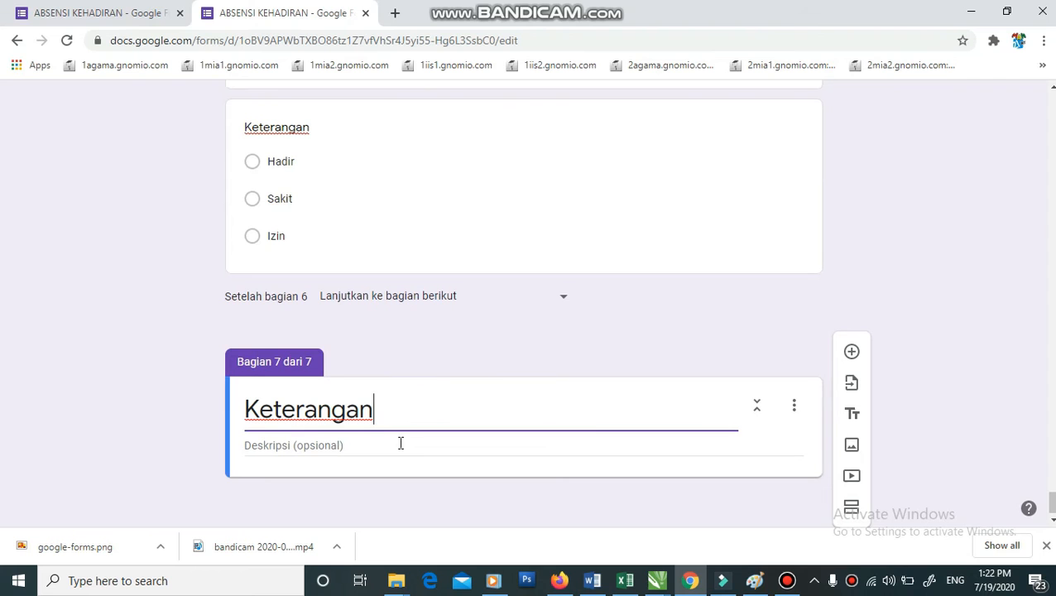
left_click_drag(522, 109, 523, 461)
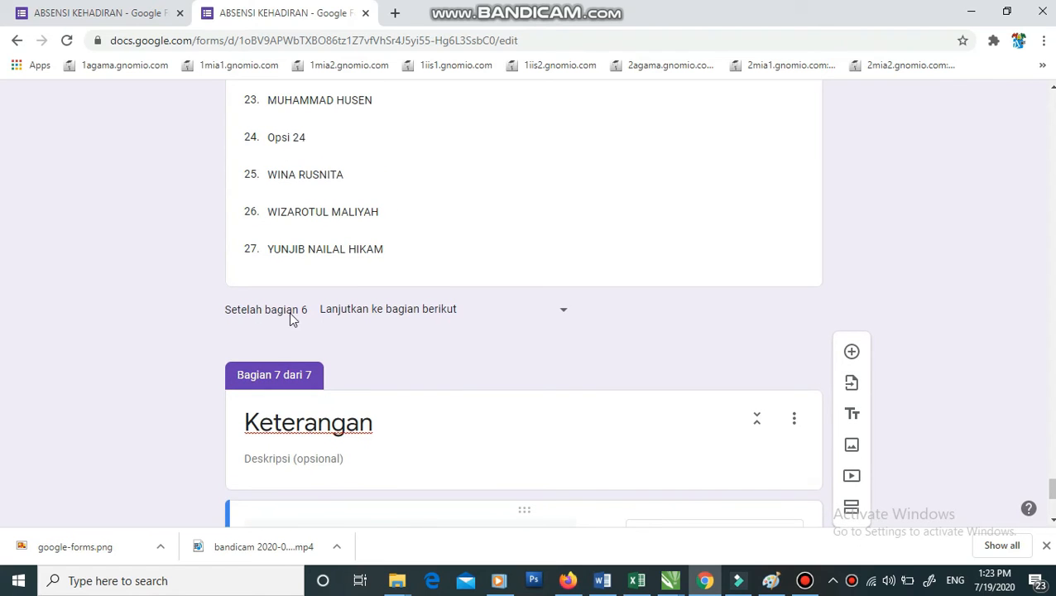
- Route sections 6, 5 and 4 to 'Buka bagian 7 (Keterangan)'
left_click(436, 317)
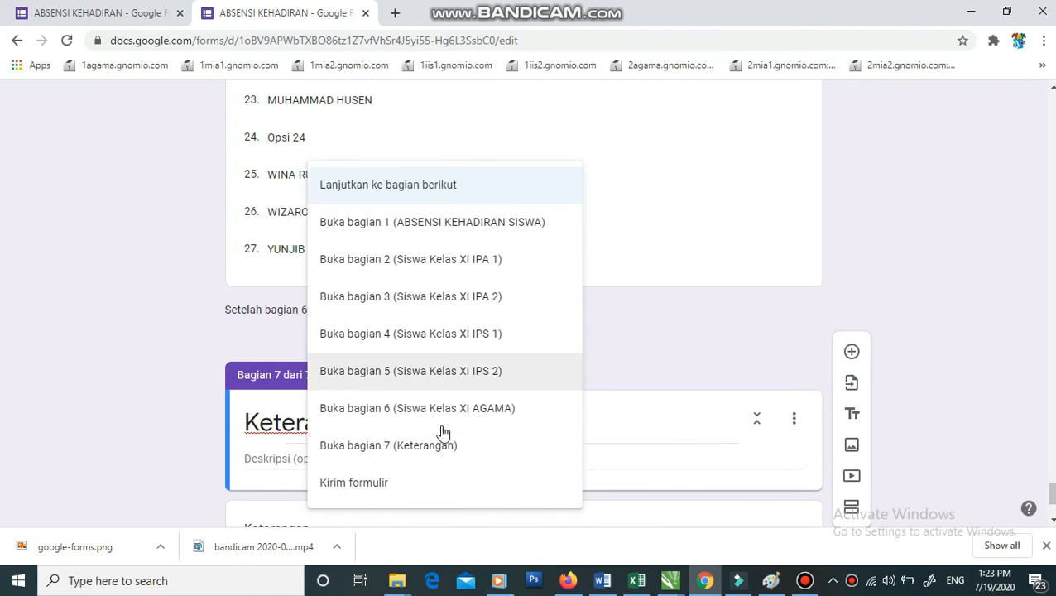
left_click(417, 449)
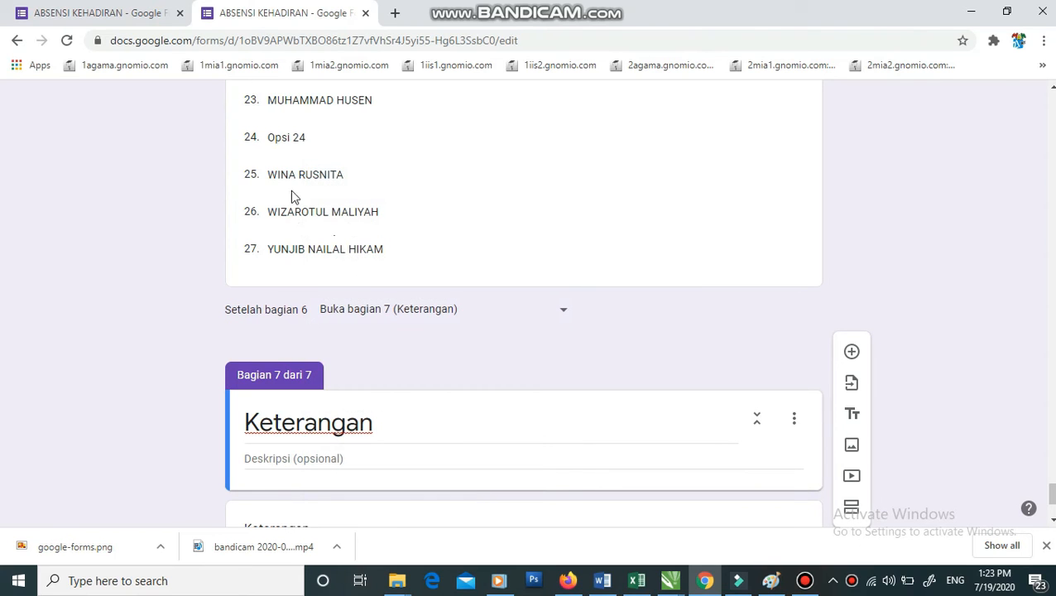
left_click(310, 138)
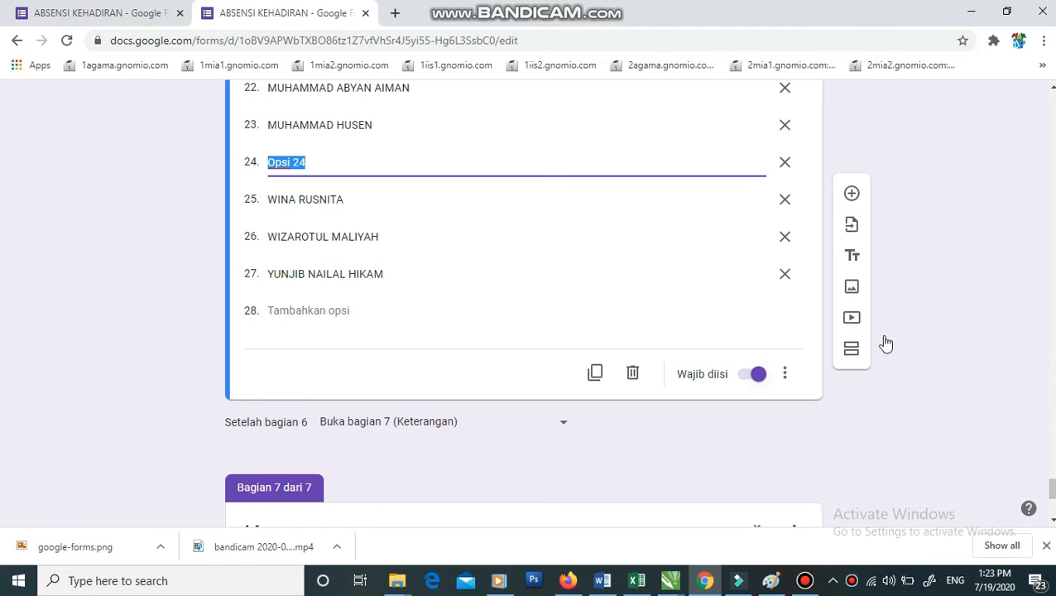
scroll(884, 327, "up", 7)
scroll(524, 255, "up", 6)
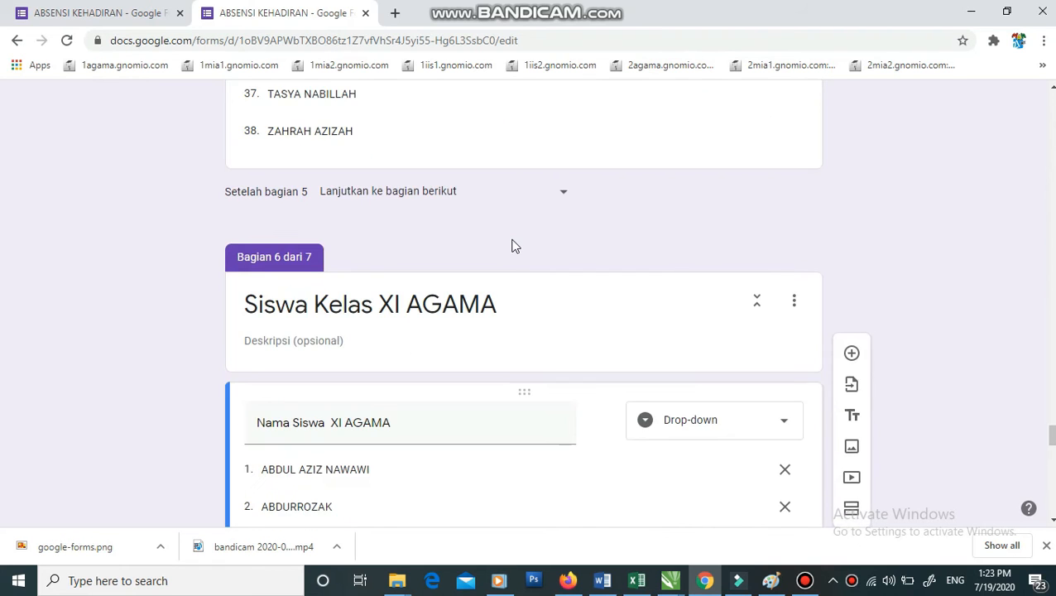
scroll(489, 222, "up", 2)
left_click(401, 269)
left_click(436, 449)
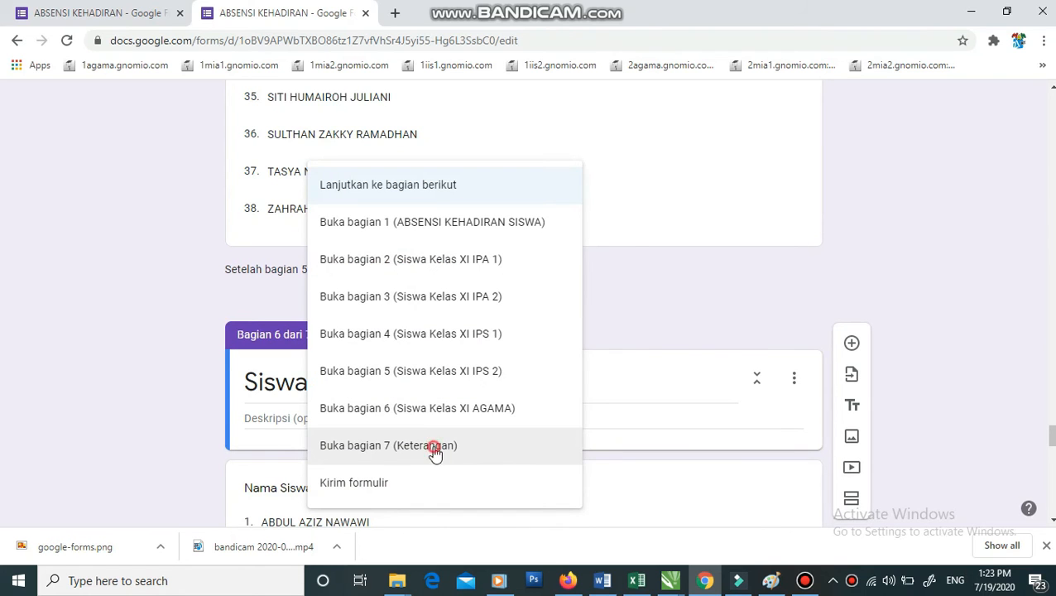
scroll(464, 241, "up", 12)
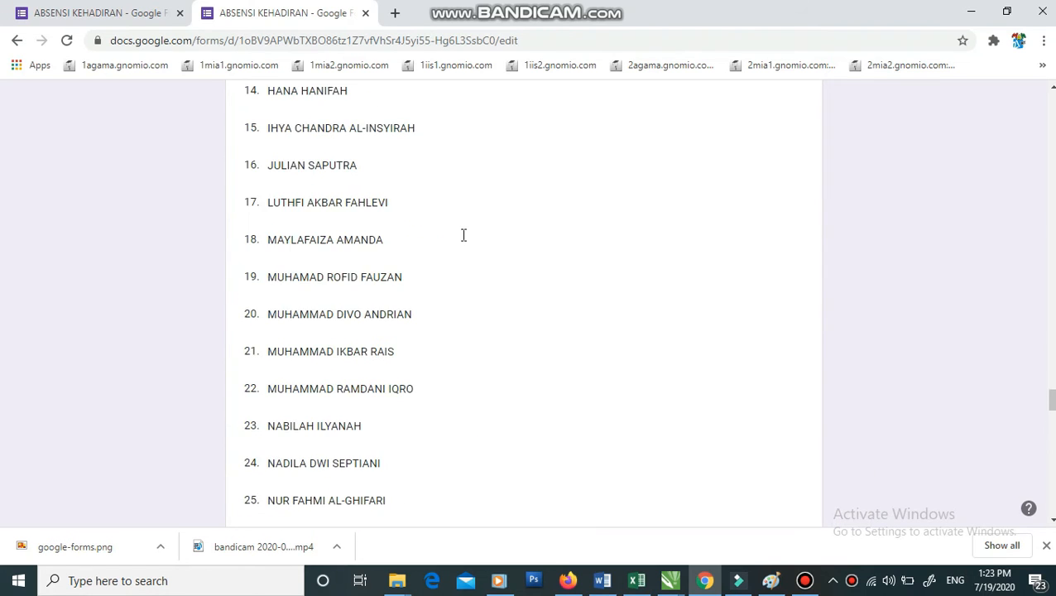
scroll(463, 241, "up", 7)
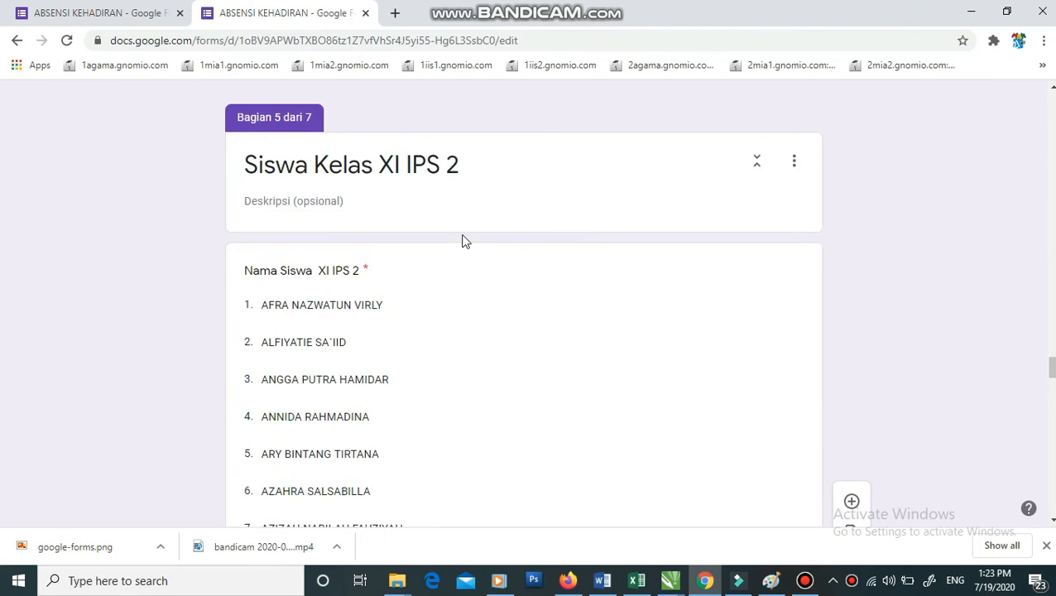
left_click(413, 208)
left_click(432, 445)
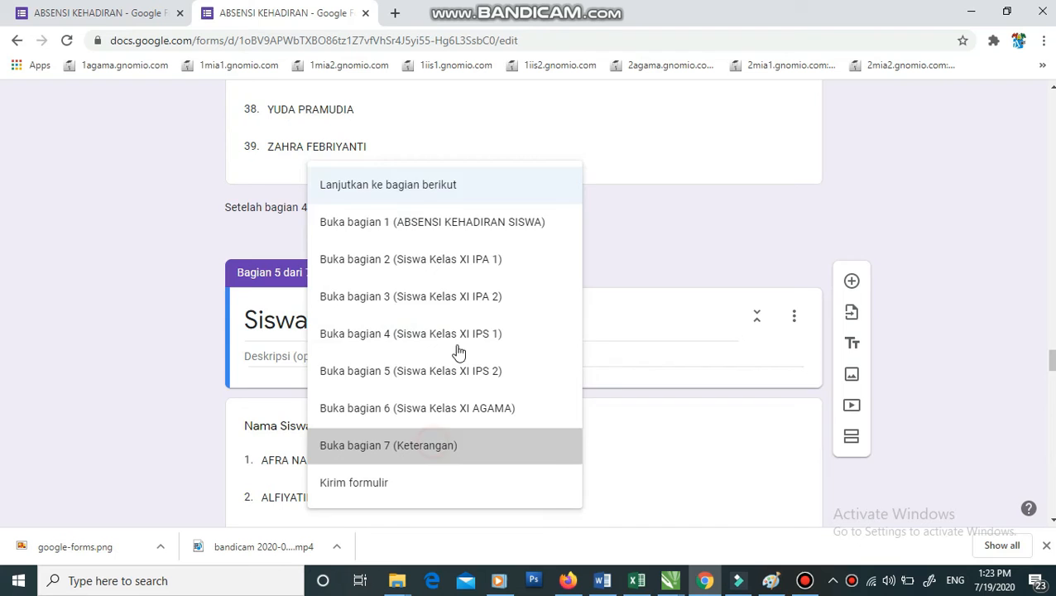
- Route sections 3 and 2 to 'Buka bagian 7 (Keterangan)' as well
scroll(457, 207, "up", 3)
scroll(466, 213, "up", 20)
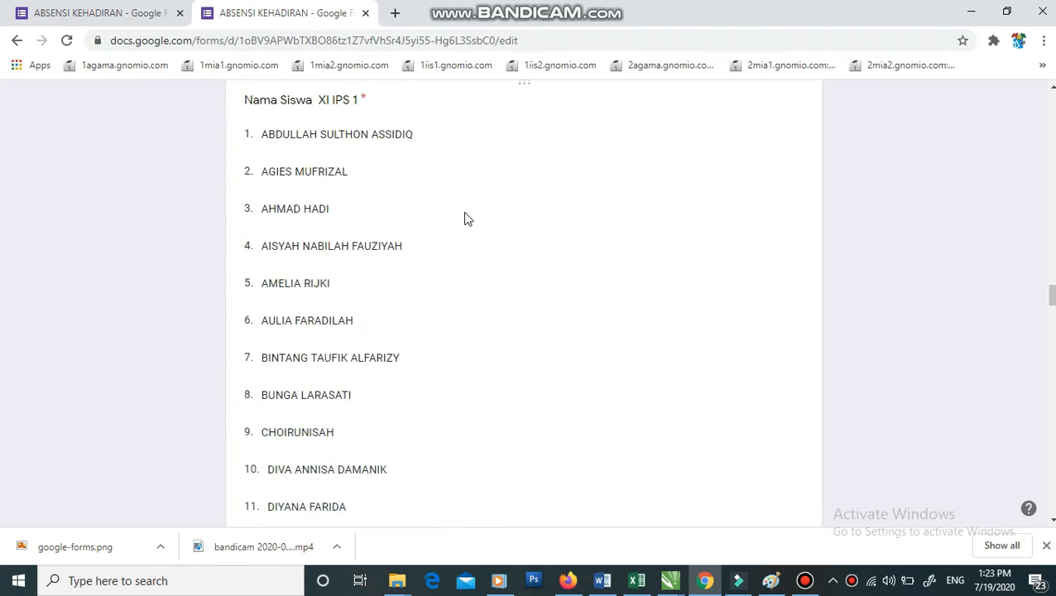
left_click(435, 341)
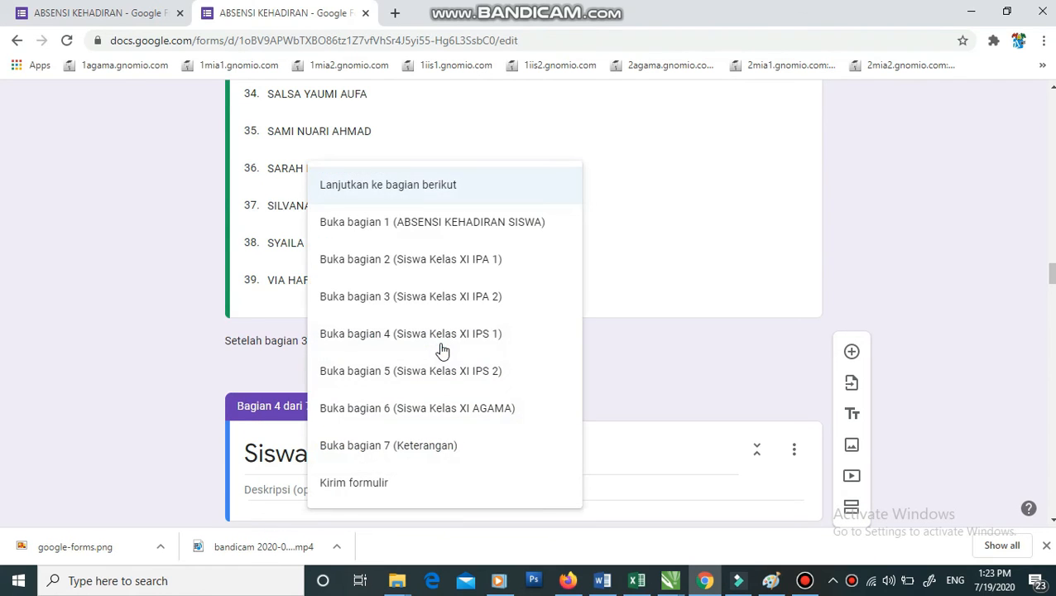
left_click(437, 449)
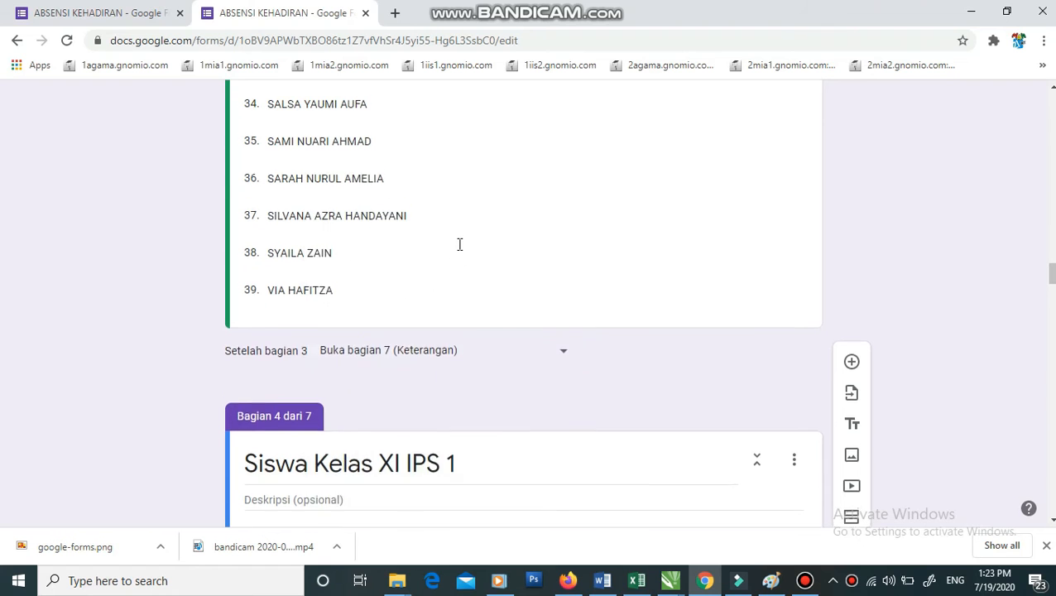
scroll(459, 248, "up", 5)
scroll(460, 250, "up", 10)
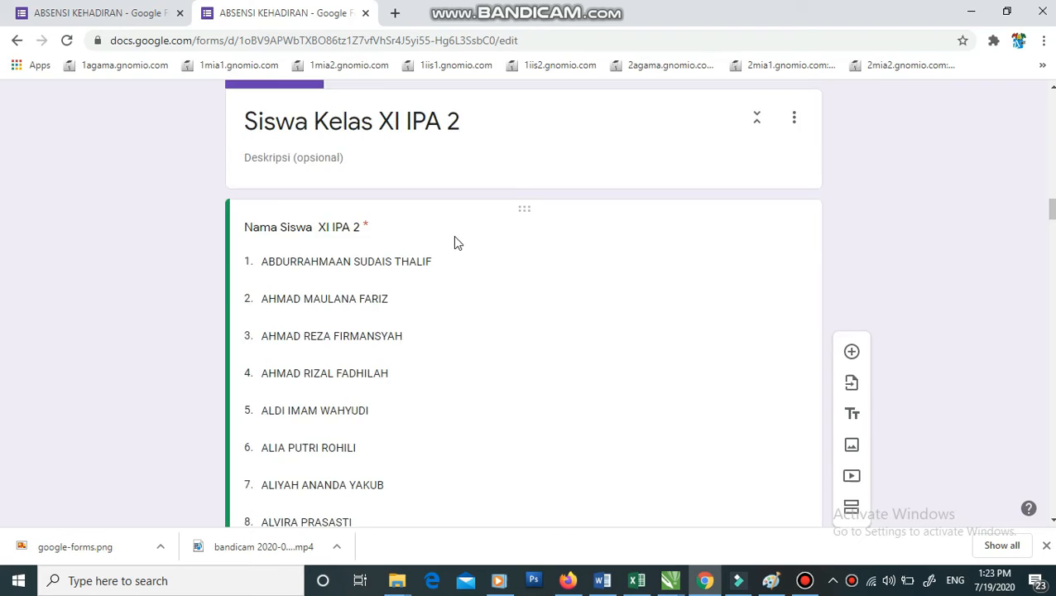
scroll(456, 240, "up", 3)
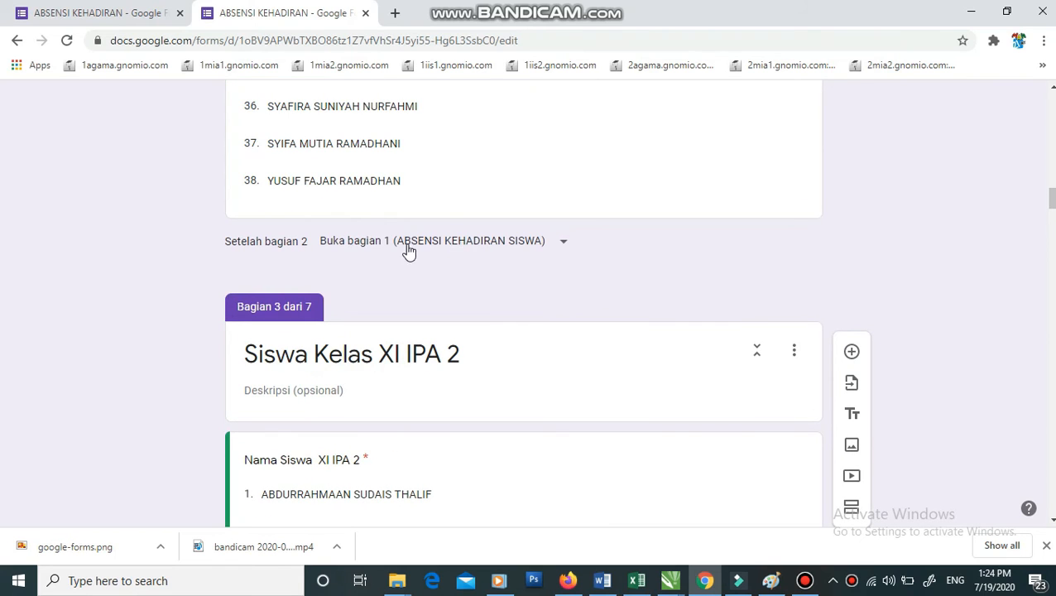
left_click(442, 243)
left_click(436, 449)
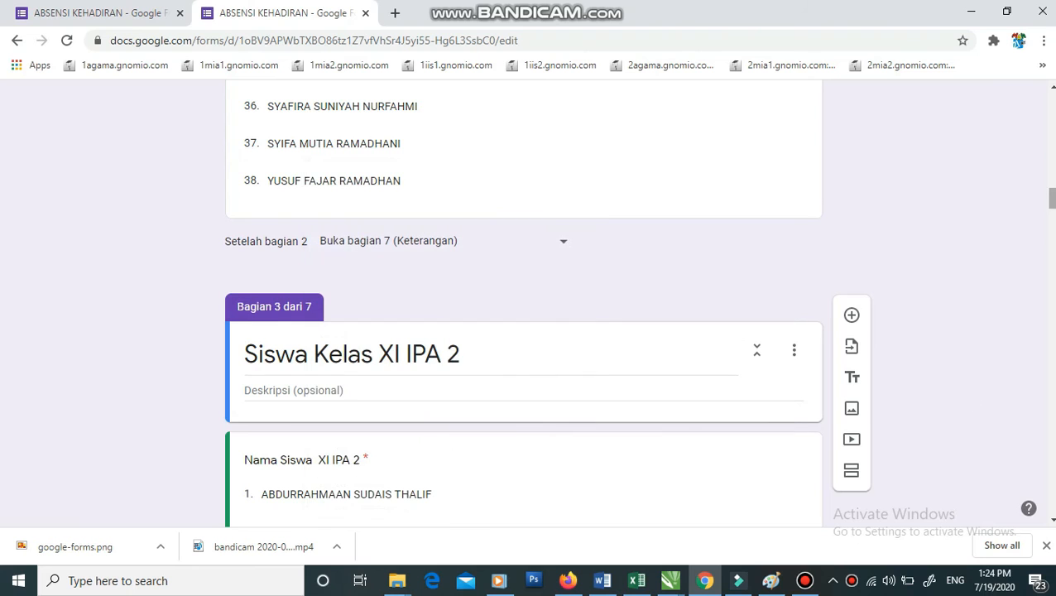
left_click_drag(1051, 198, 1051, 91)
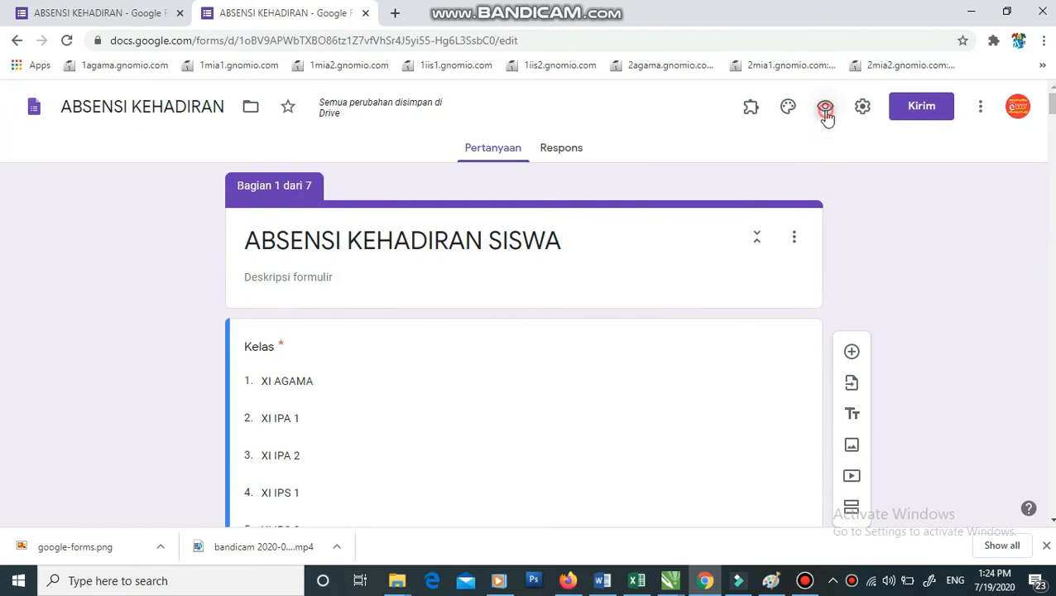
- Preview the form, choose class XI AGAMA and pick the first student name
left_click(825, 109)
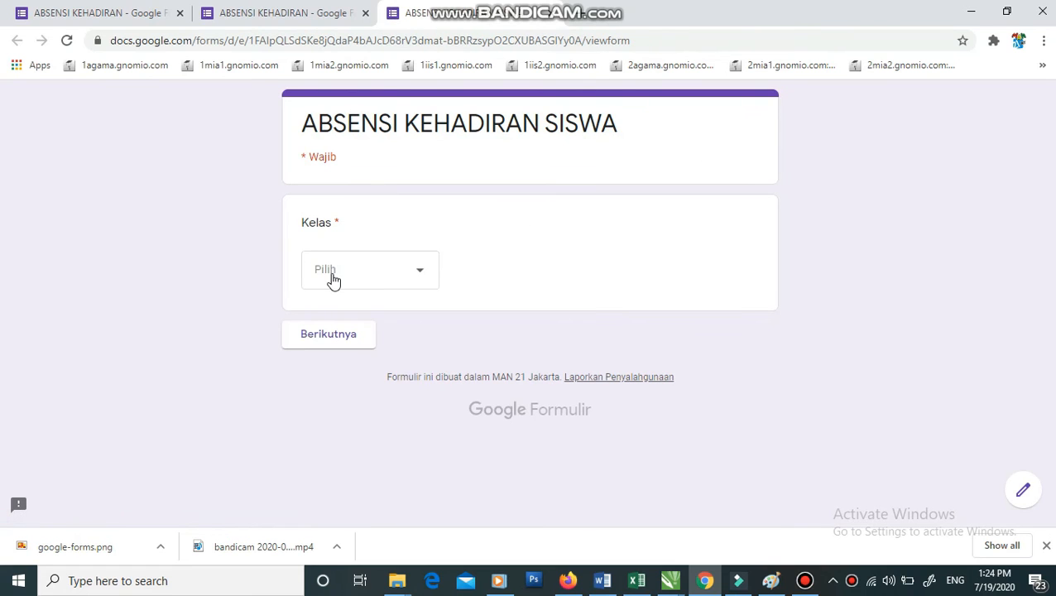
left_click(331, 280)
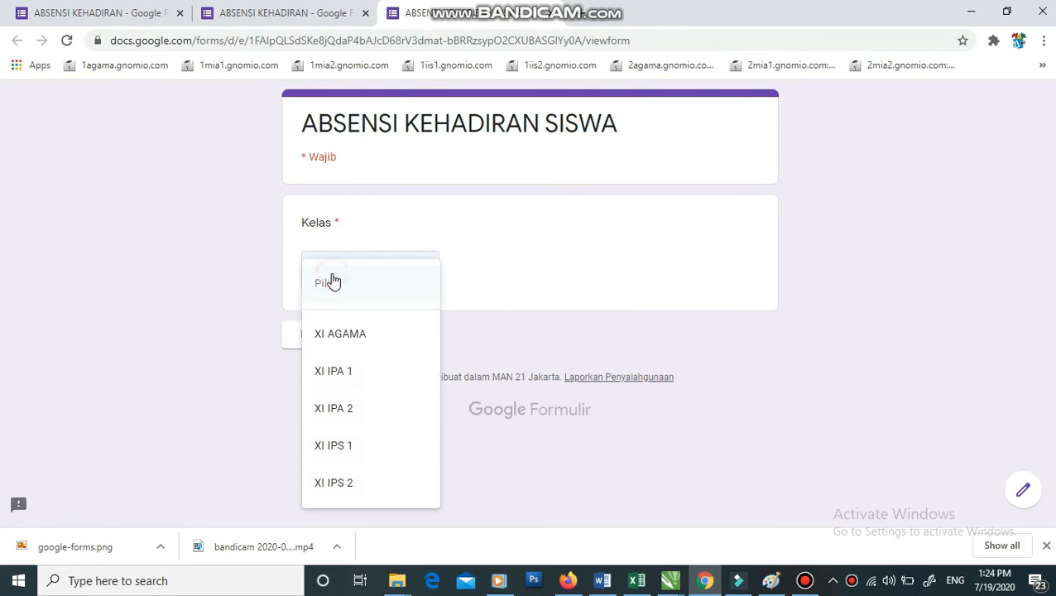
left_click(347, 335)
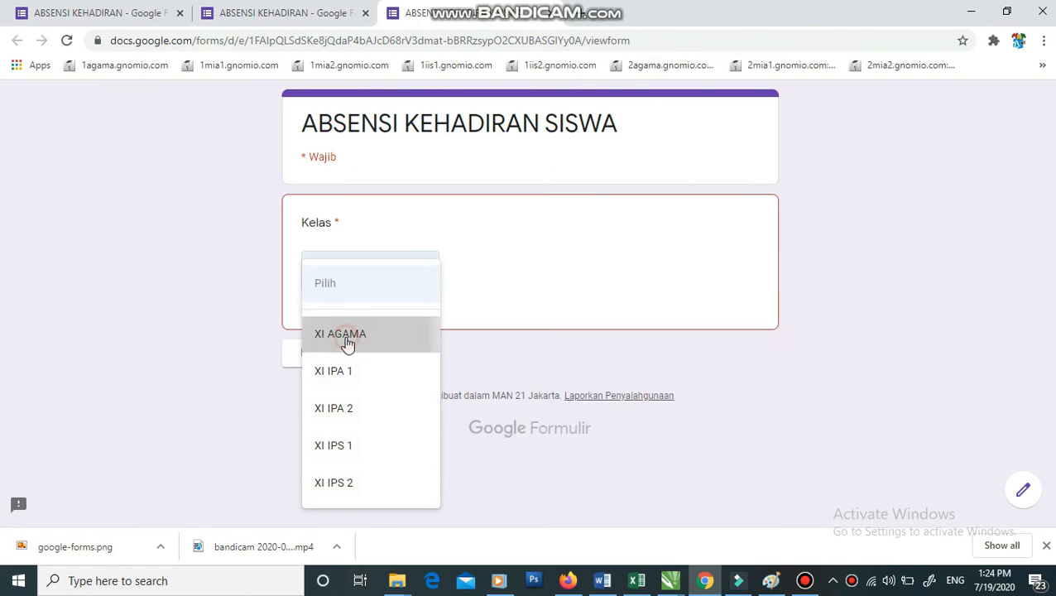
left_click(348, 341)
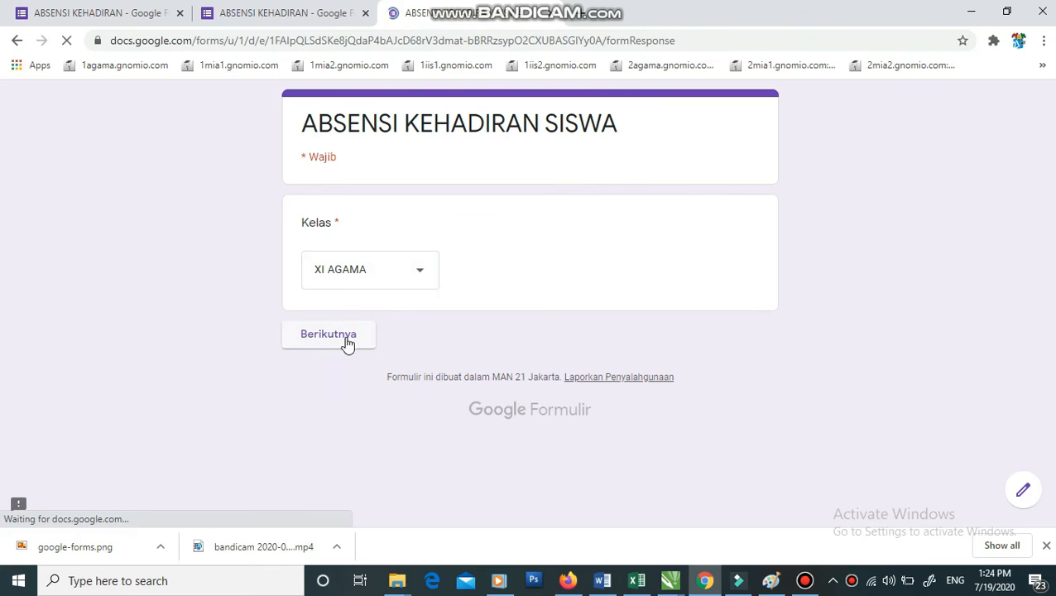
left_click(362, 310)
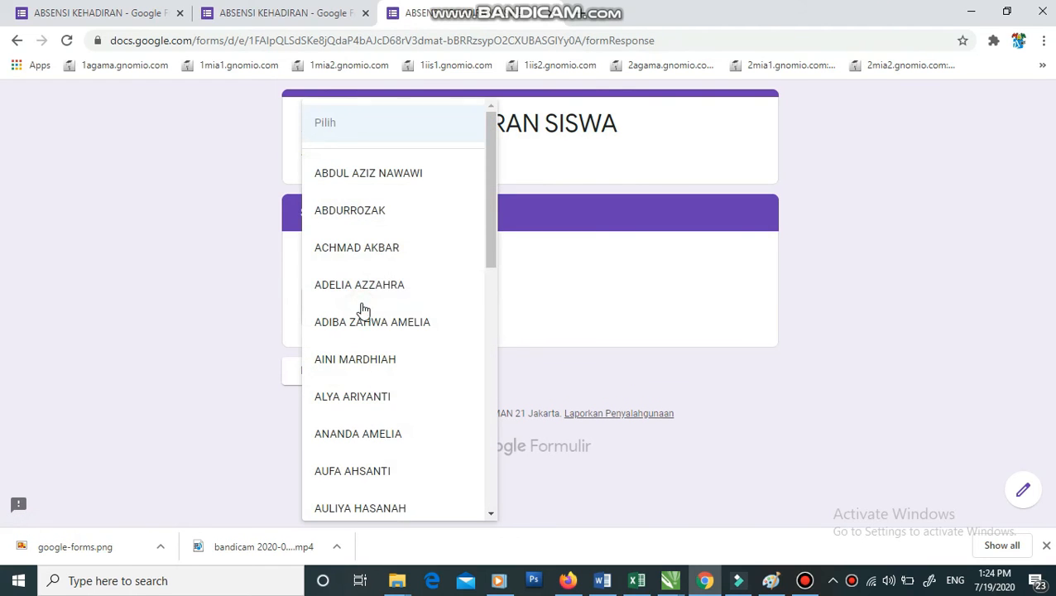
left_click(368, 184)
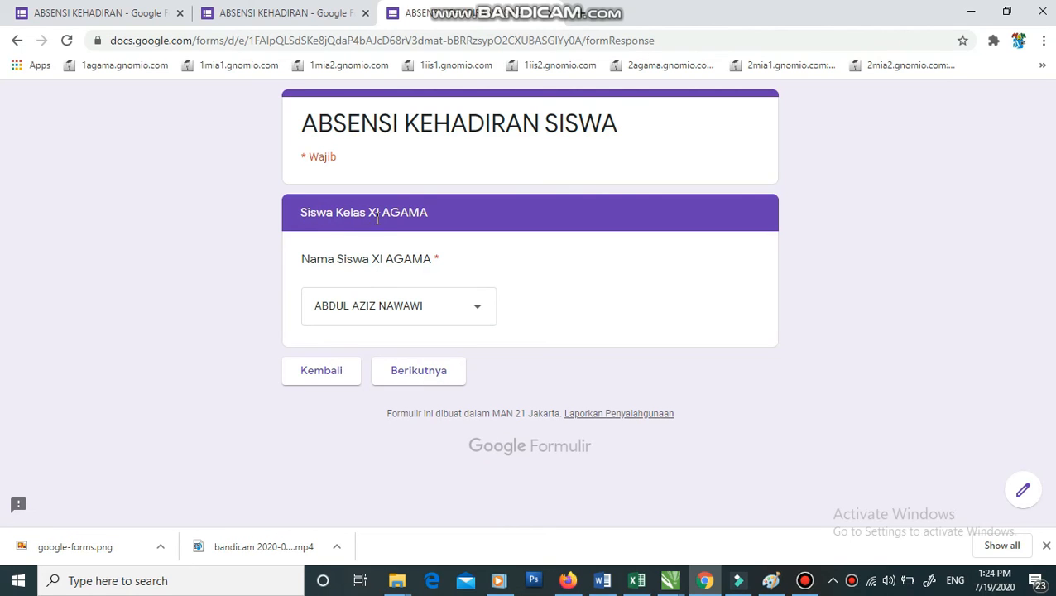
- Continue to the Keterangan section, then go back to the Kelas question
left_click(431, 379)
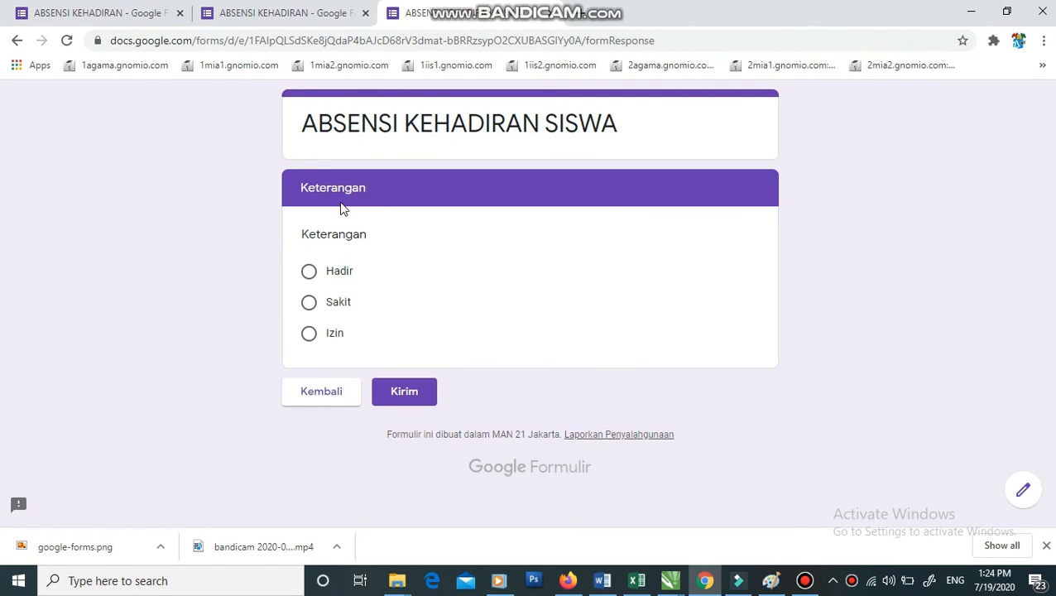
left_click(329, 394)
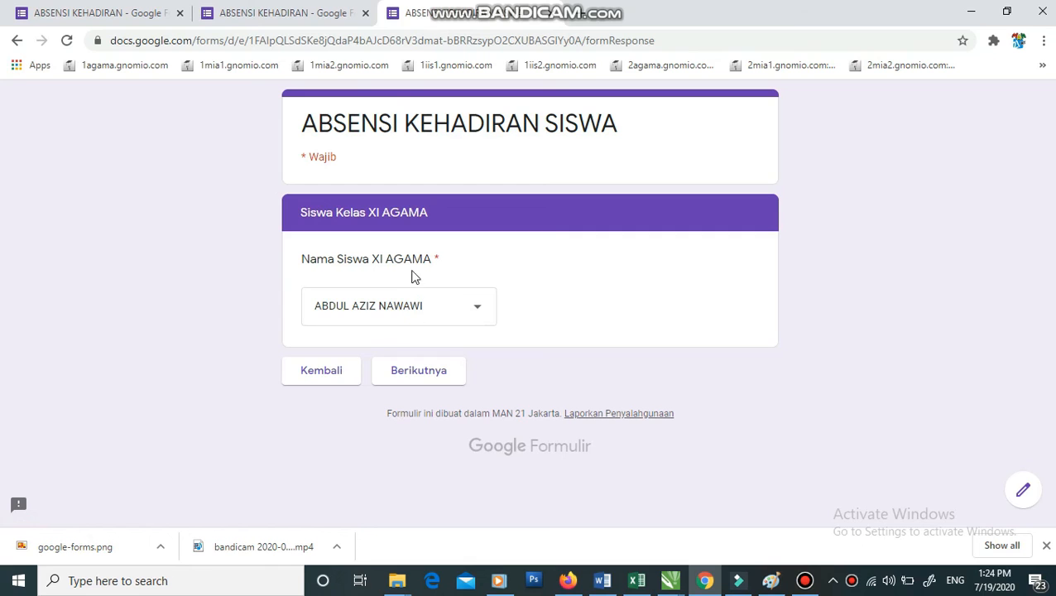
left_click(340, 373)
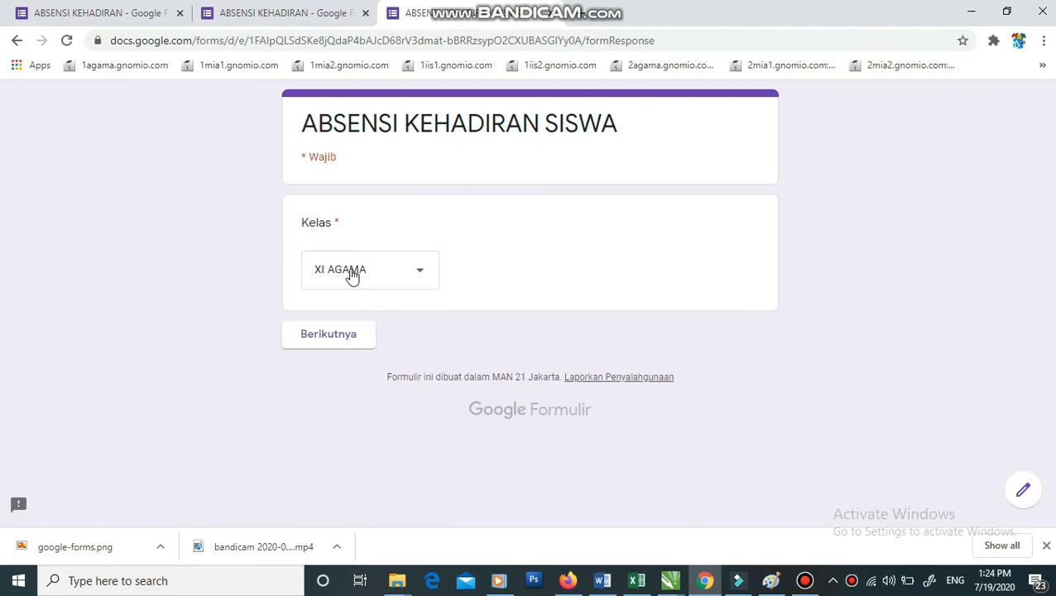
- In the preview, choose XI IPS 1, pick a student and continue to Keterangan
left_click(348, 275)
left_click(353, 382)
left_click(349, 335)
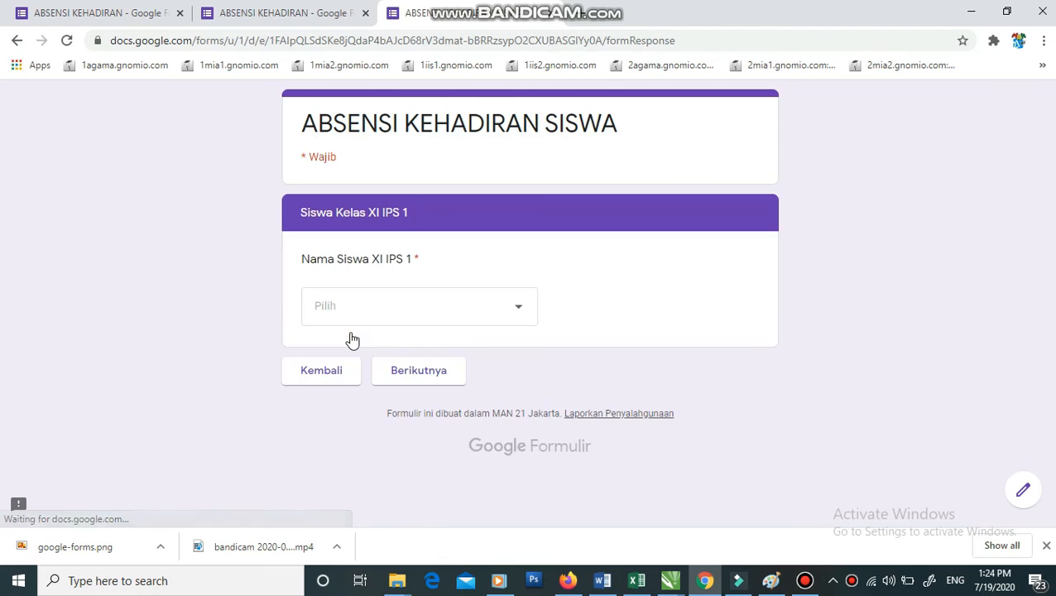
left_click(348, 310)
left_click(358, 209)
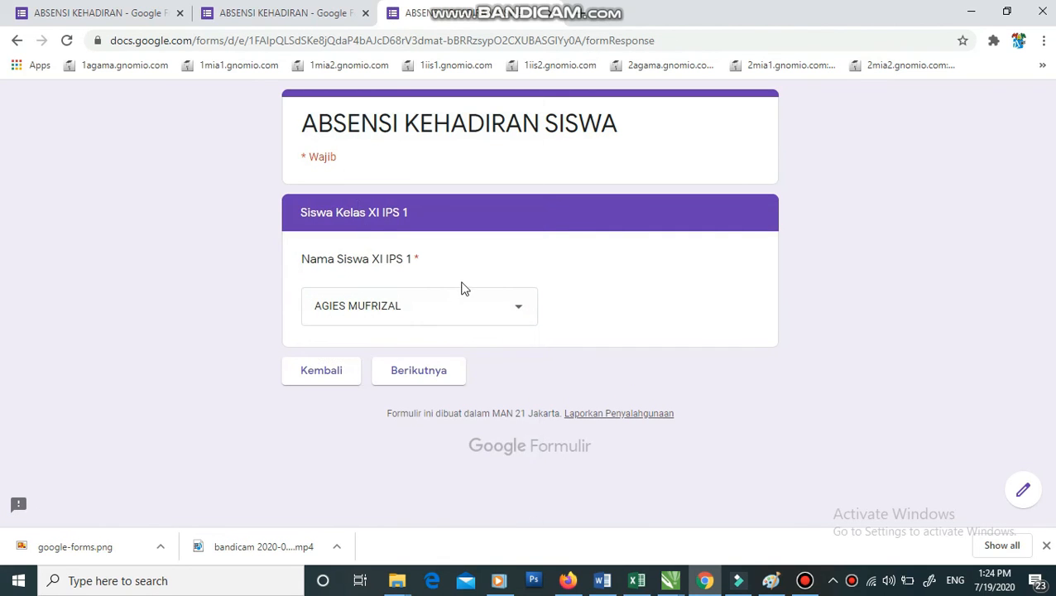
left_click(420, 374)
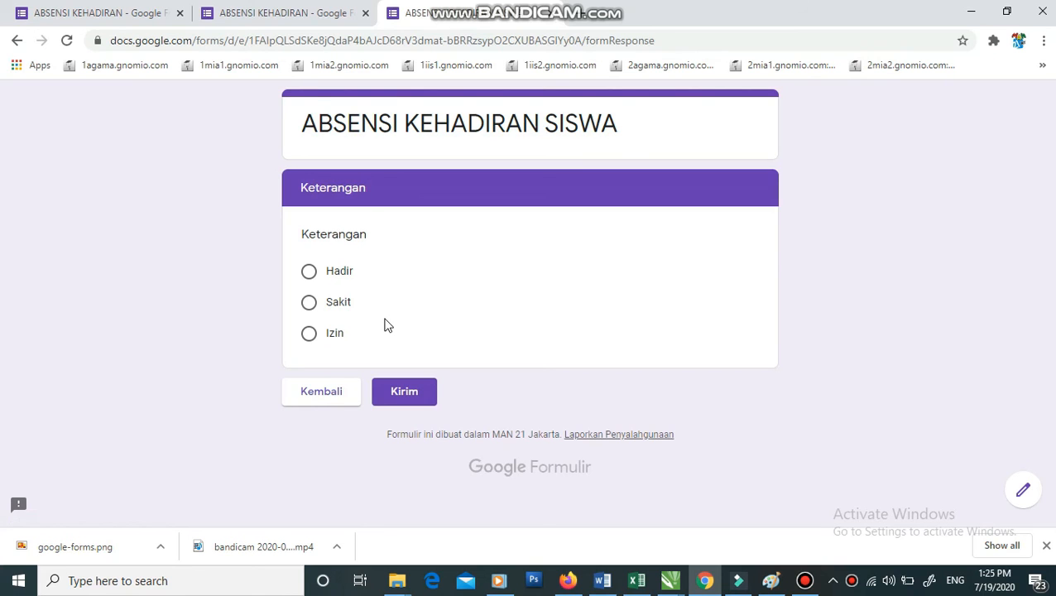
- Back in the editor, expand the Kelas question to review each class's section routing
left_click(231, 10)
scroll(670, 394, "down", 2)
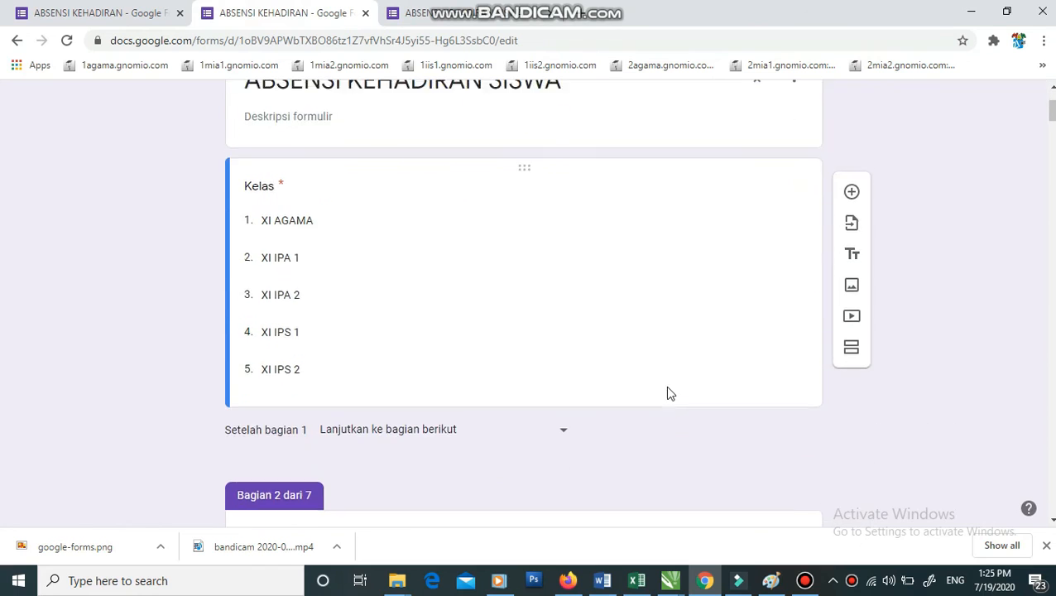
scroll(670, 394, "down", 1)
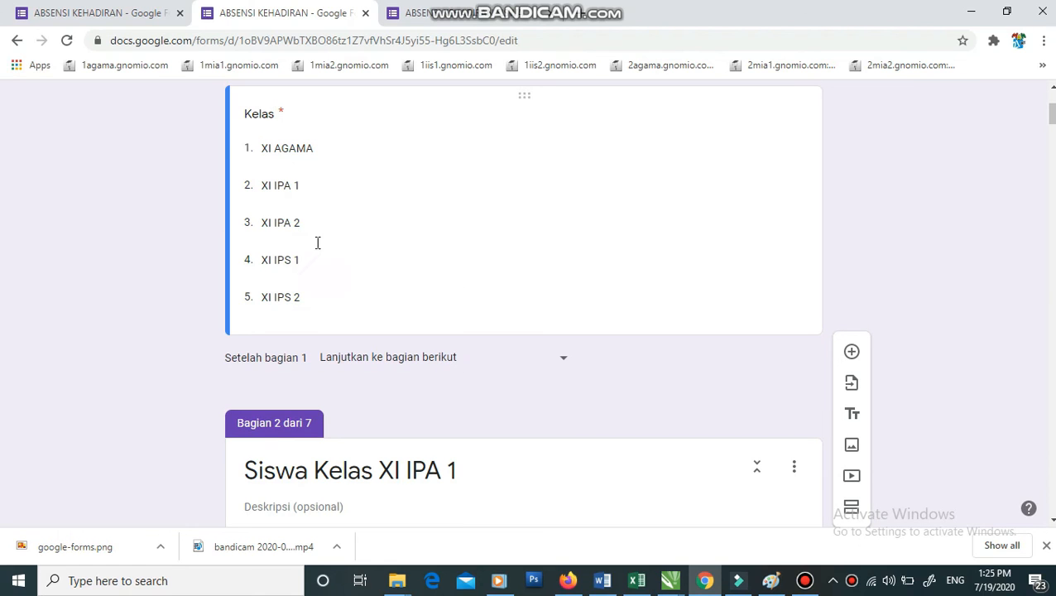
scroll(317, 223, "up", 1)
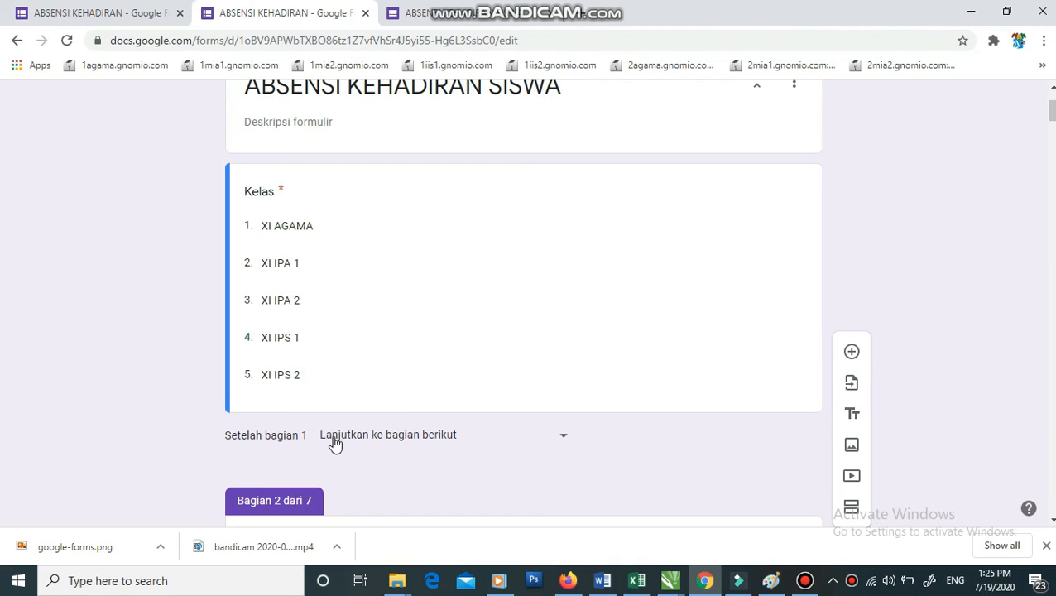
scroll(334, 443, "down", 1)
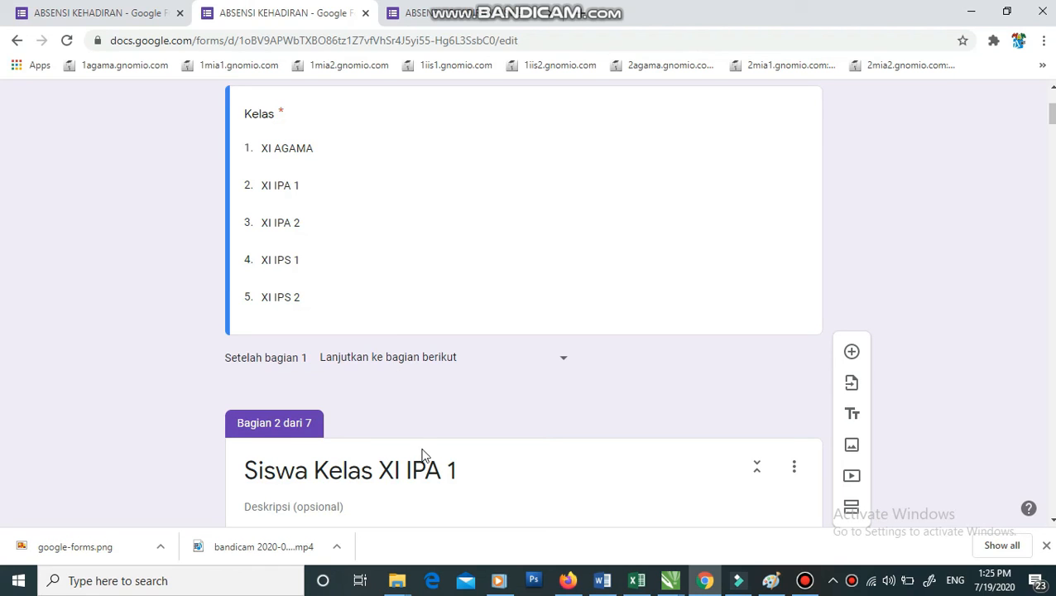
left_click(346, 240)
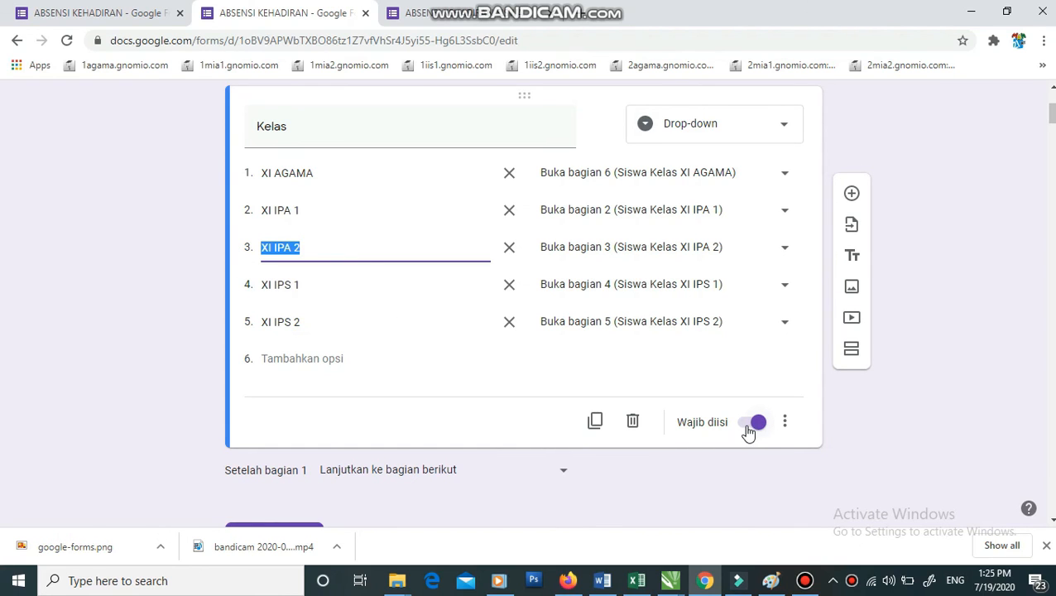
scroll(402, 432, "down", 2)
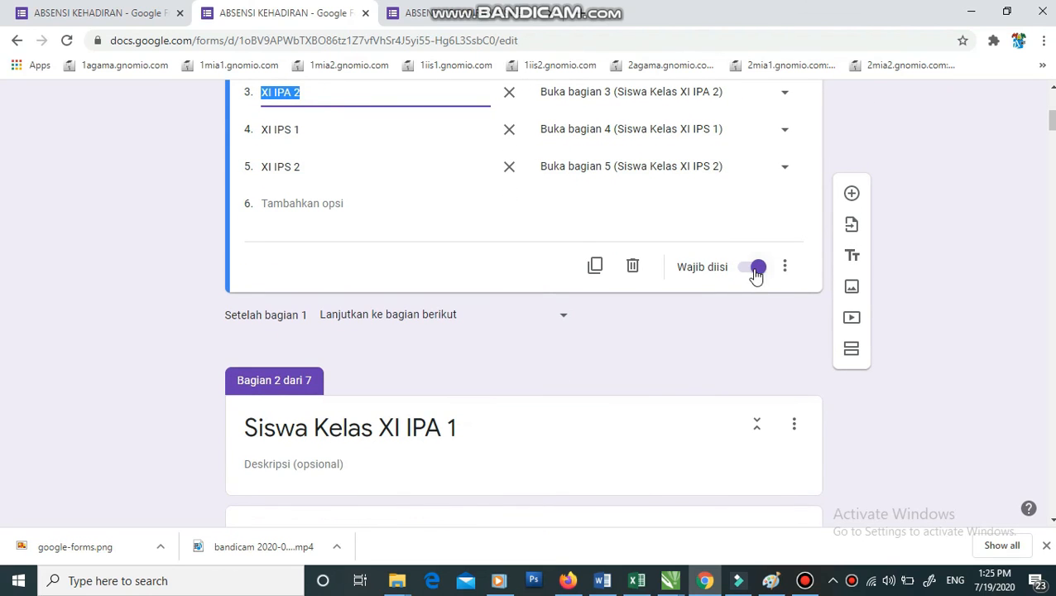
scroll(472, 309, "up", 2)
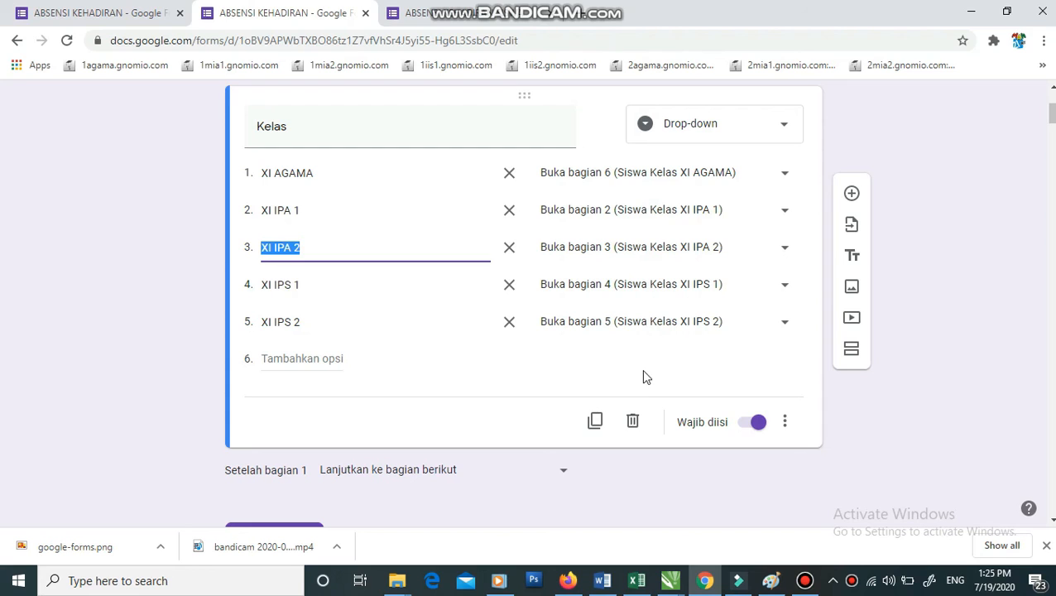
left_click(963, 244)
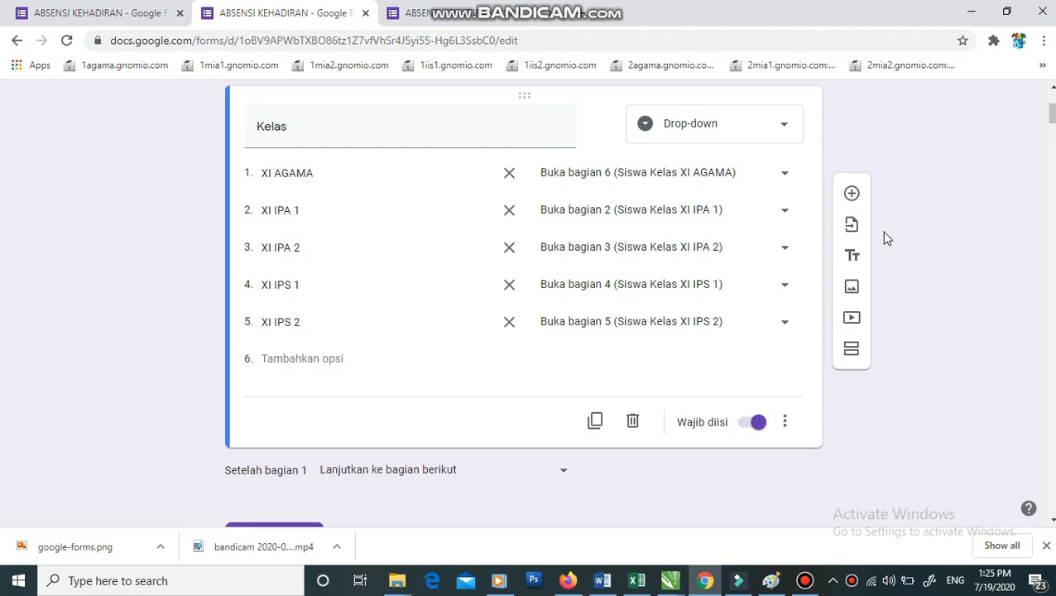
- In the preview, mark Hadir and submit the test response with Kirim
left_click(470, 11)
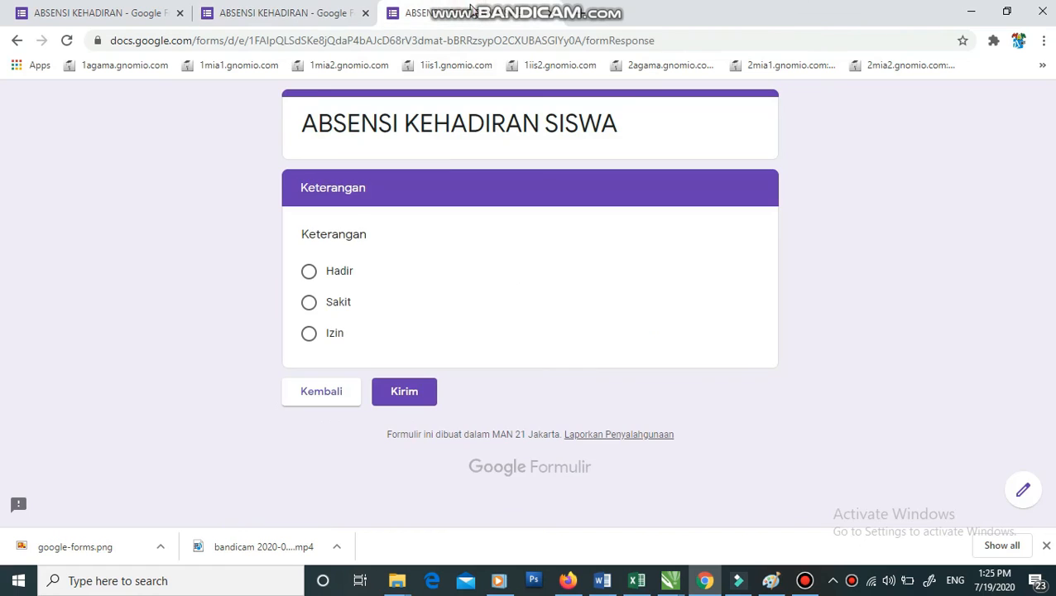
left_click(311, 277)
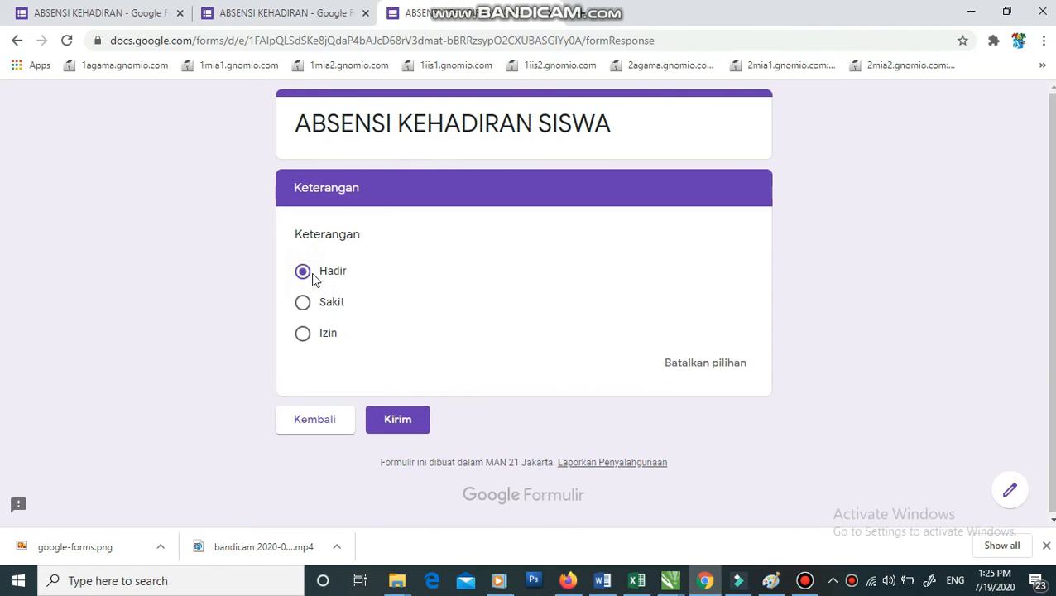
left_click(397, 421)
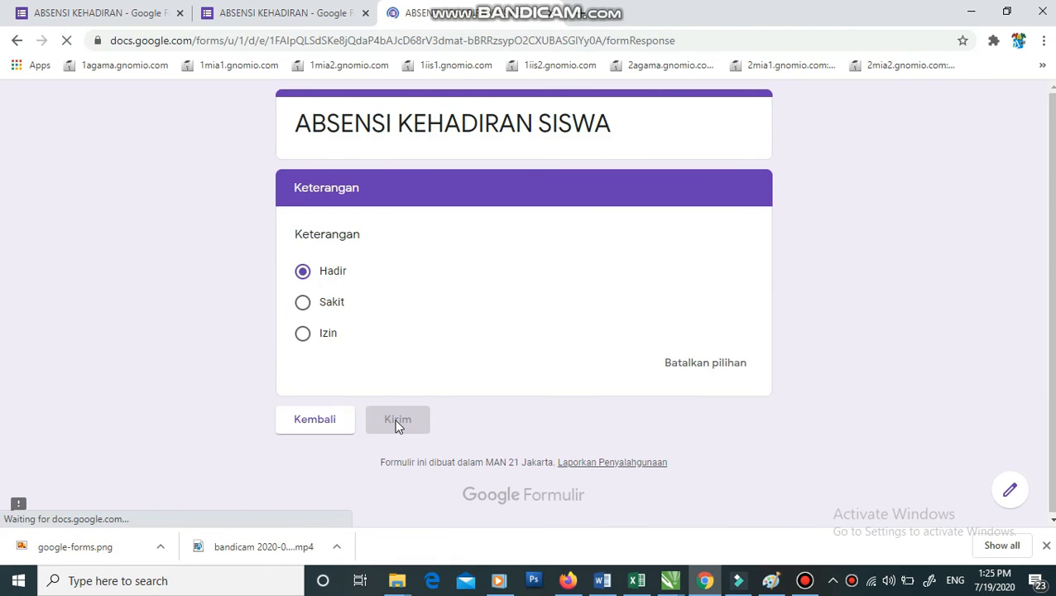